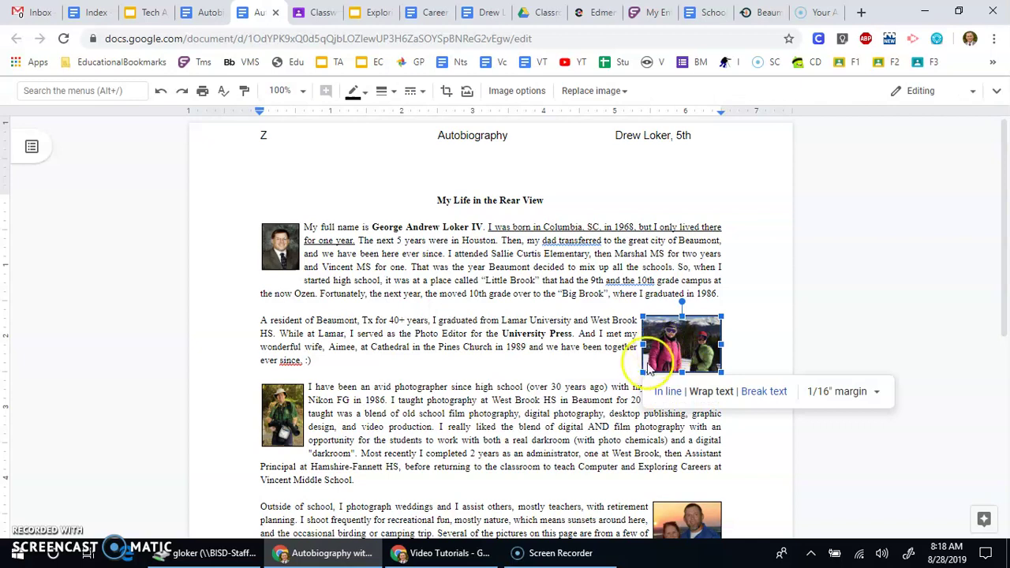
# Enlarge the ski photo proportionally into the first paragraph and view the cropped-out parts of the original image.
pyautogui.moveTo(645, 319); pyautogui.dragTo(511, 218)
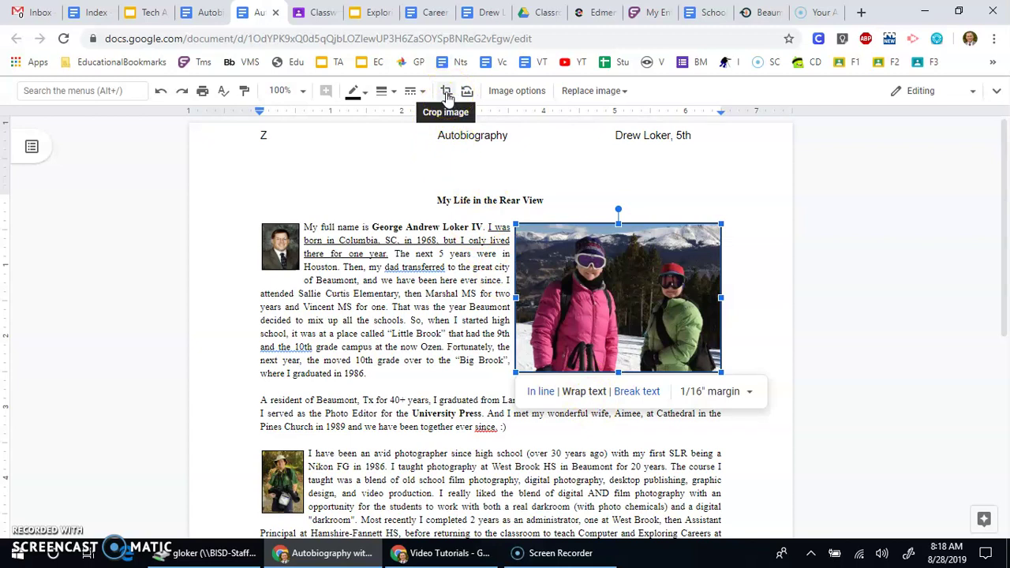
pyautogui.click(446, 92)
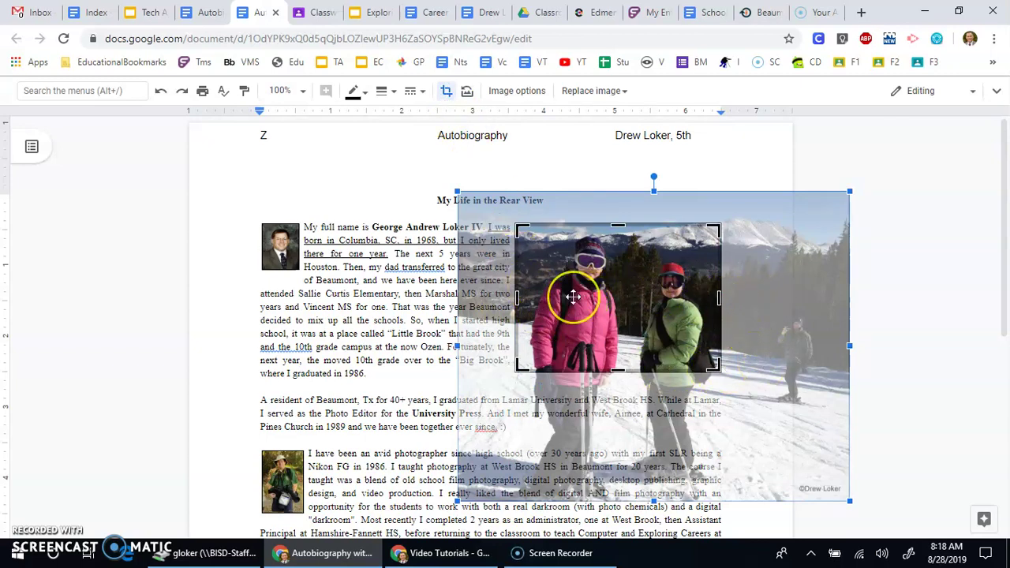
pyautogui.moveTo(573, 297); pyautogui.dragTo(614, 341)
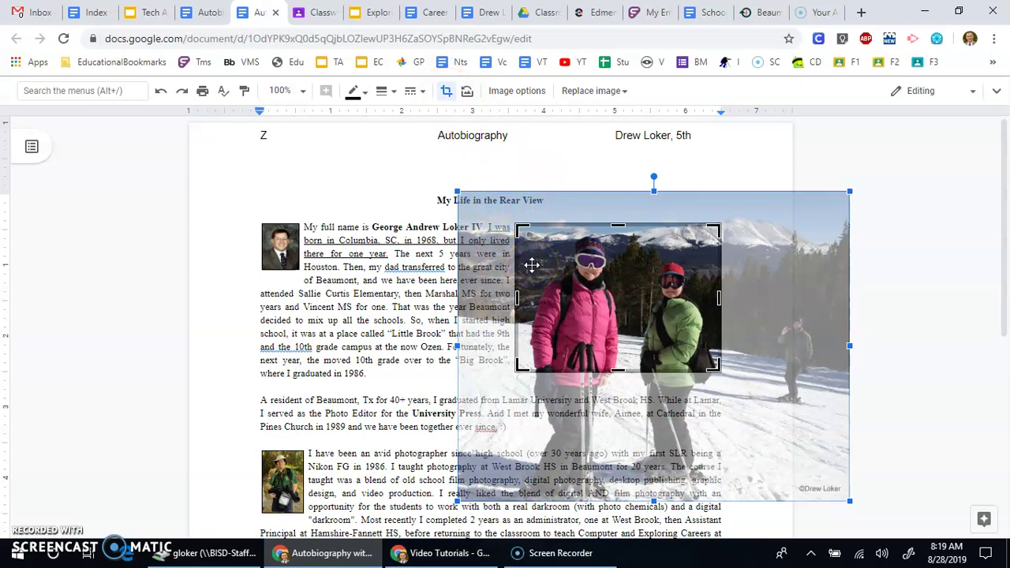
pyautogui.click(399, 255)
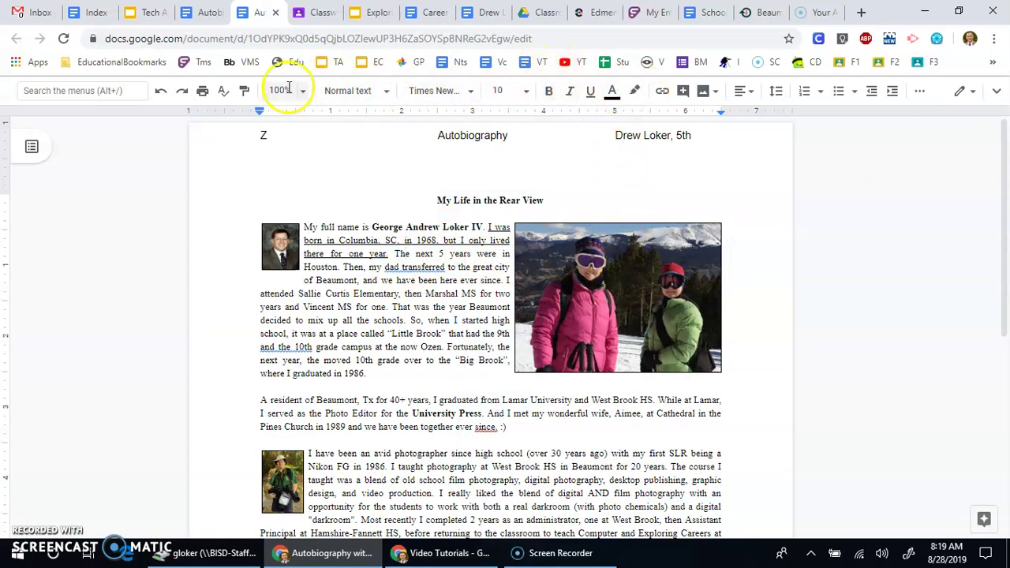
# Extend the ski photo's crop outward on both sides and down to the original's lower edge so both skiers show full length.
pyautogui.click(600, 299)
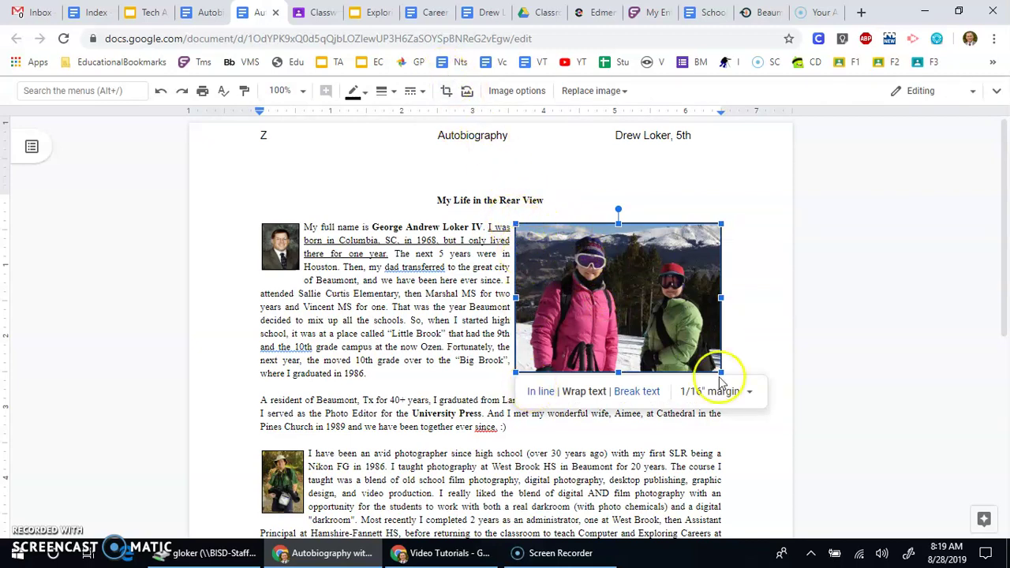
pyautogui.click(446, 93)
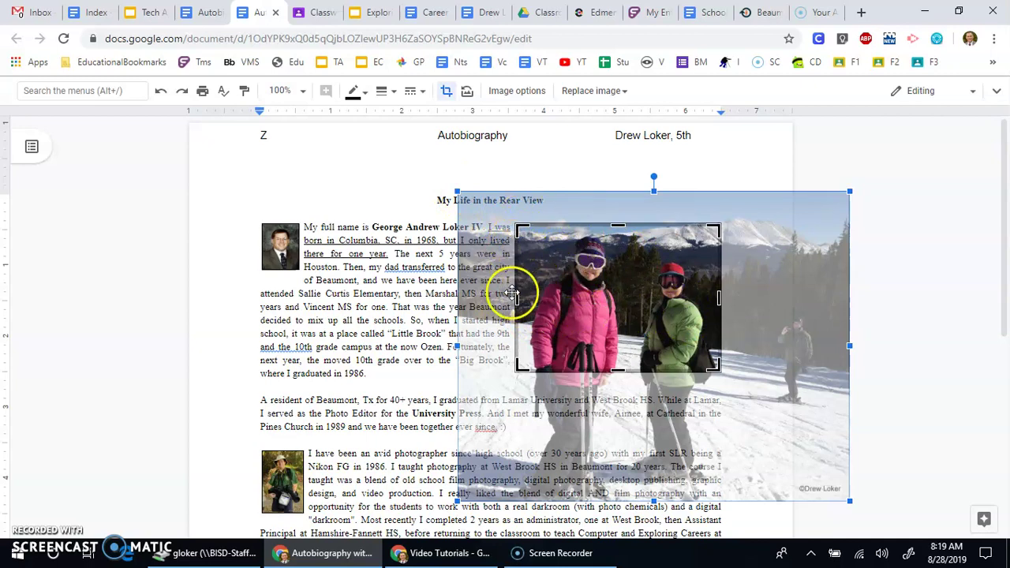
pyautogui.moveTo(518, 296); pyautogui.dragTo(505, 299)
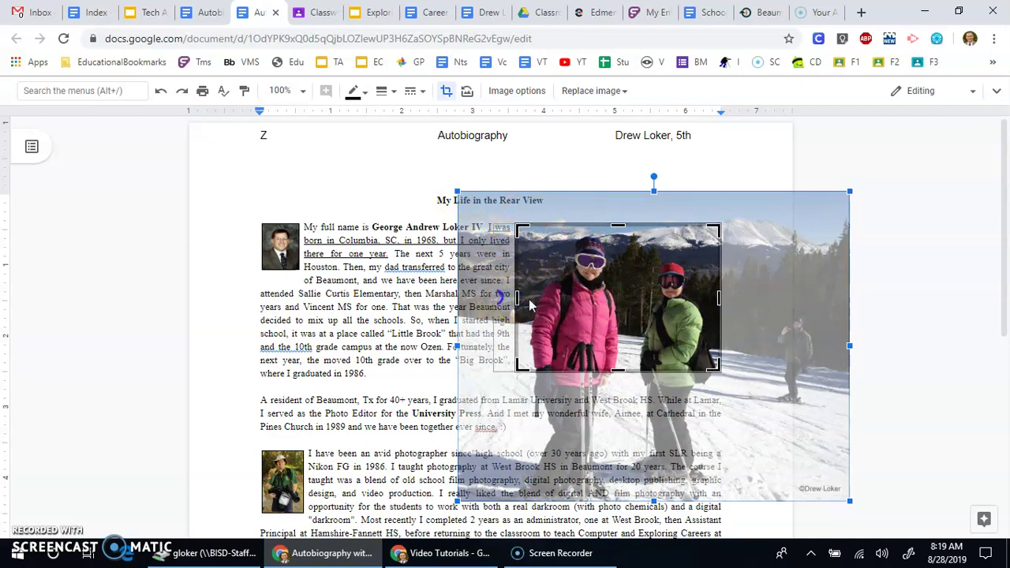
pyautogui.moveTo(719, 298); pyautogui.dragTo(614, 501)
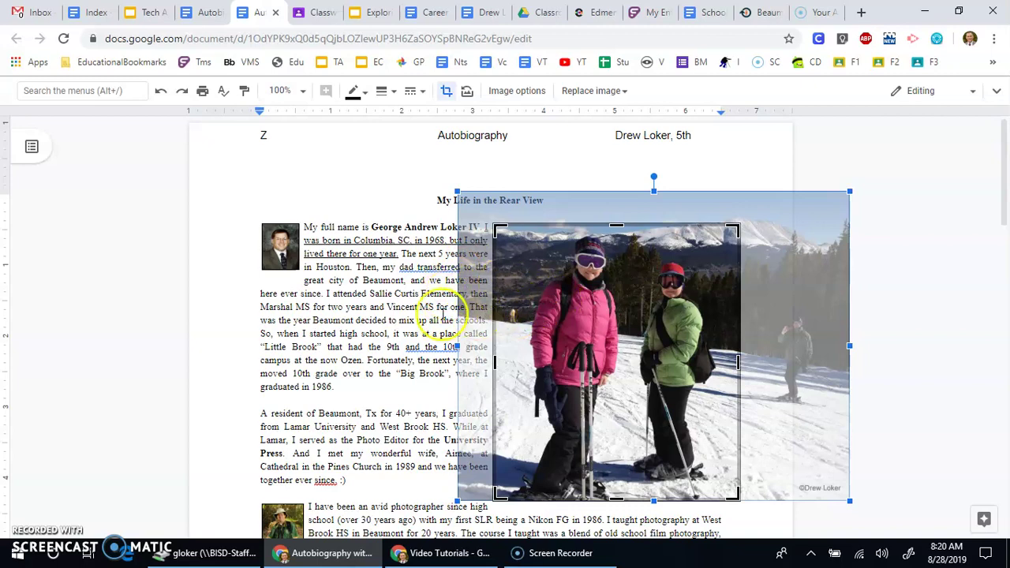
pyautogui.click(400, 310)
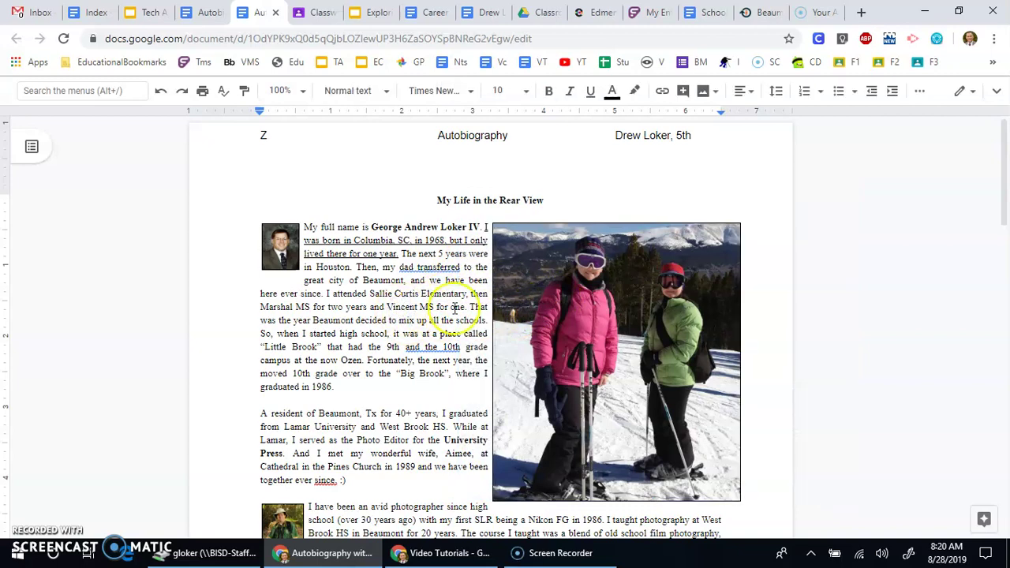
# Shrink the recropped ski photo proportionally to about 1.3 inches wide, keeping its upper right corner in place.
pyautogui.click(554, 453)
pyautogui.moveTo(492, 501); pyautogui.dragTo(649, 311)
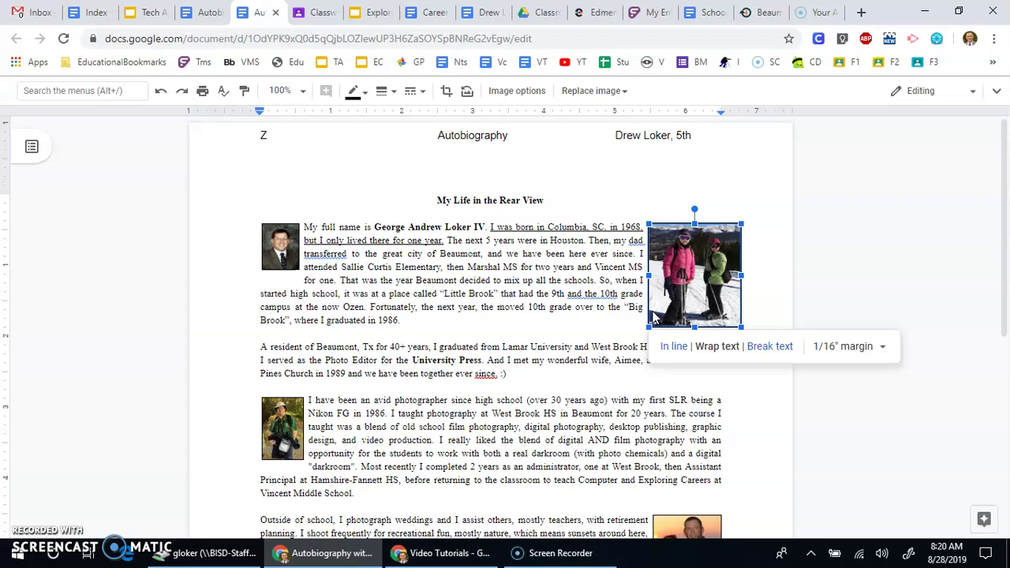
pyautogui.click(512, 304)
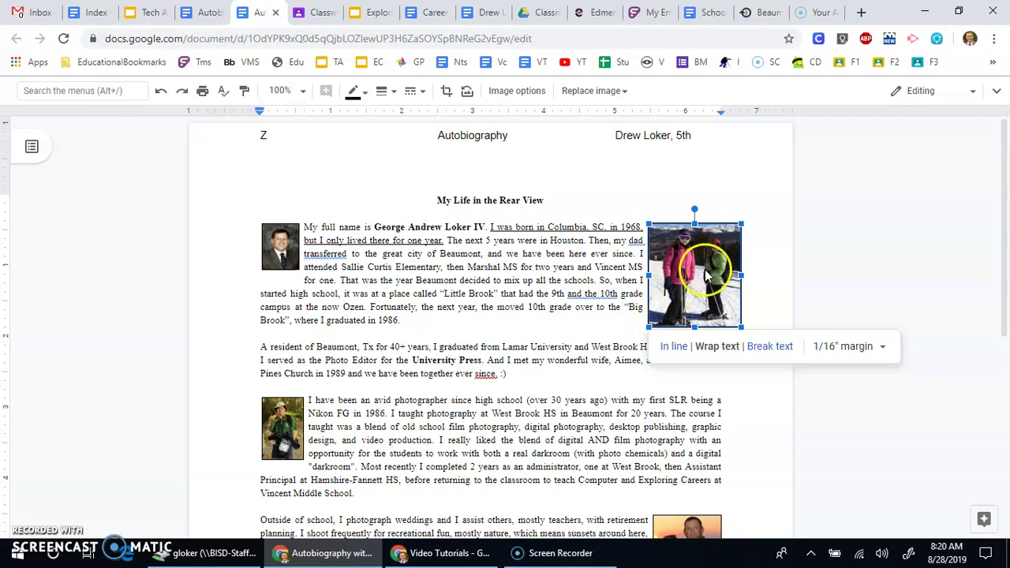
# Try widening the ski photo's crop to include the skier in the background, and undo the crop change.
pyautogui.click(444, 92)
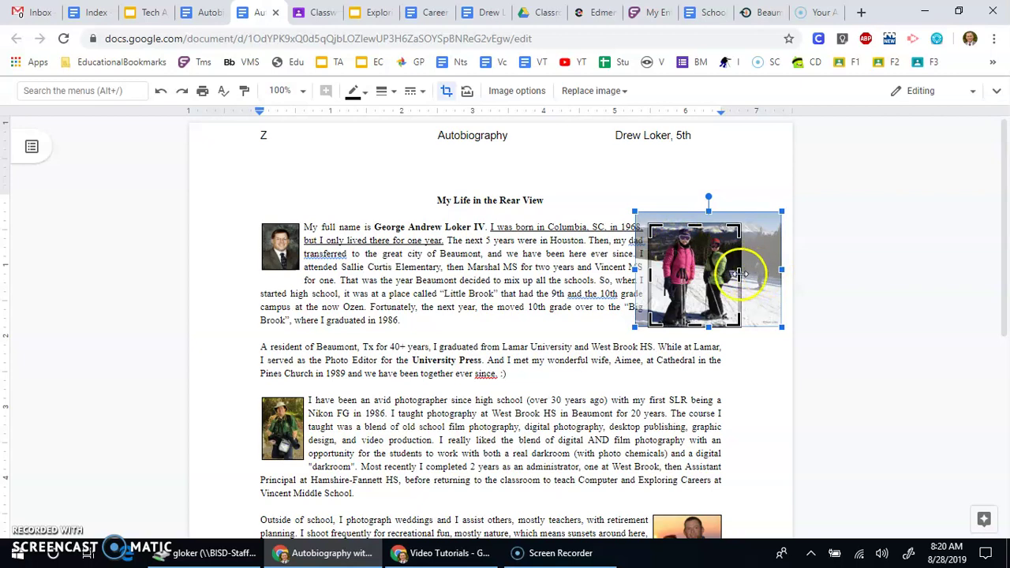
pyautogui.moveTo(768, 274)
pyautogui.mouseDown()
pyautogui.moveTo(755, 304)
pyautogui.moveTo(770, 281)
pyautogui.mouseUp()
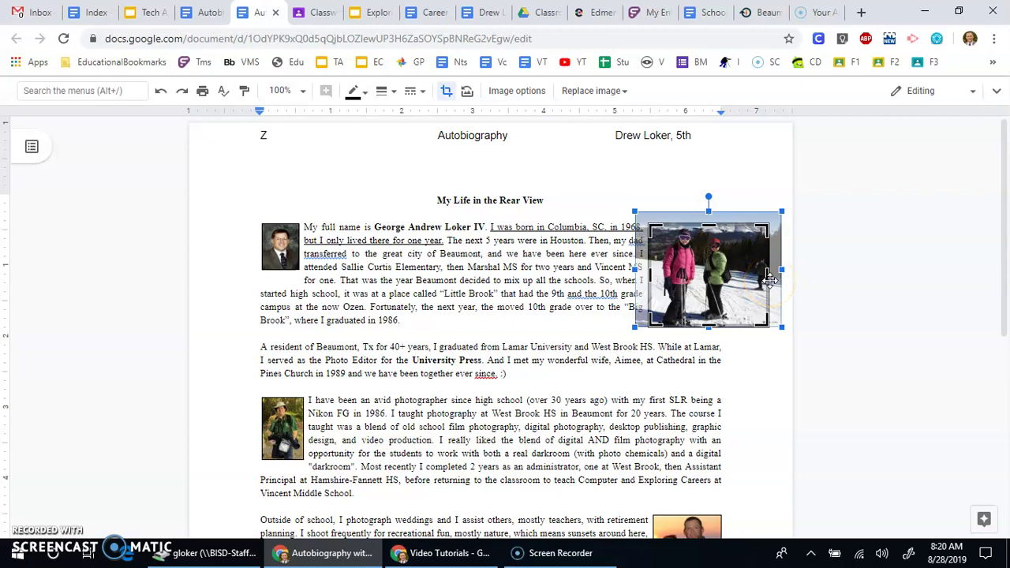
pyautogui.hotkey('ctrl', 'z')
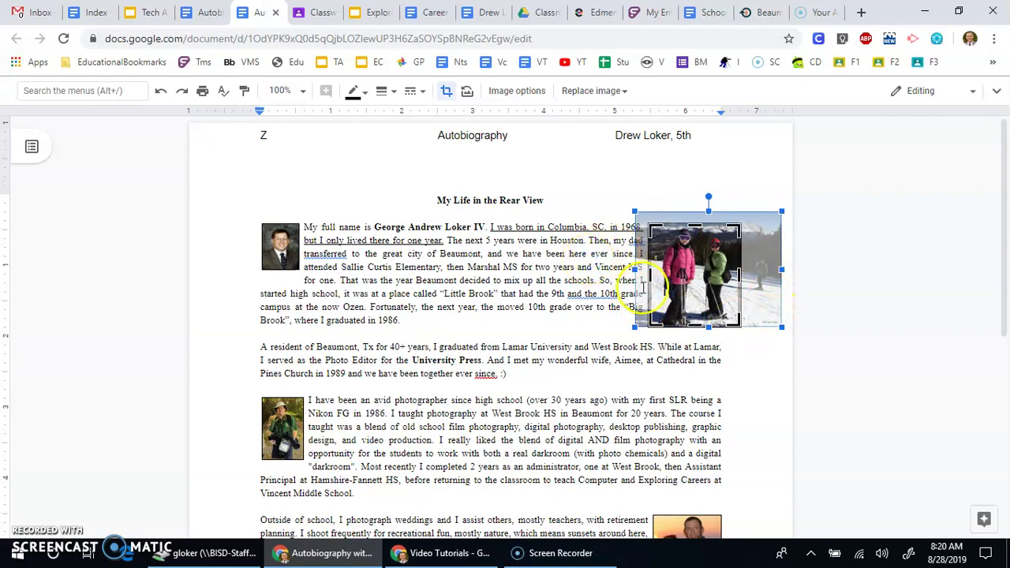
pyautogui.click(643, 288)
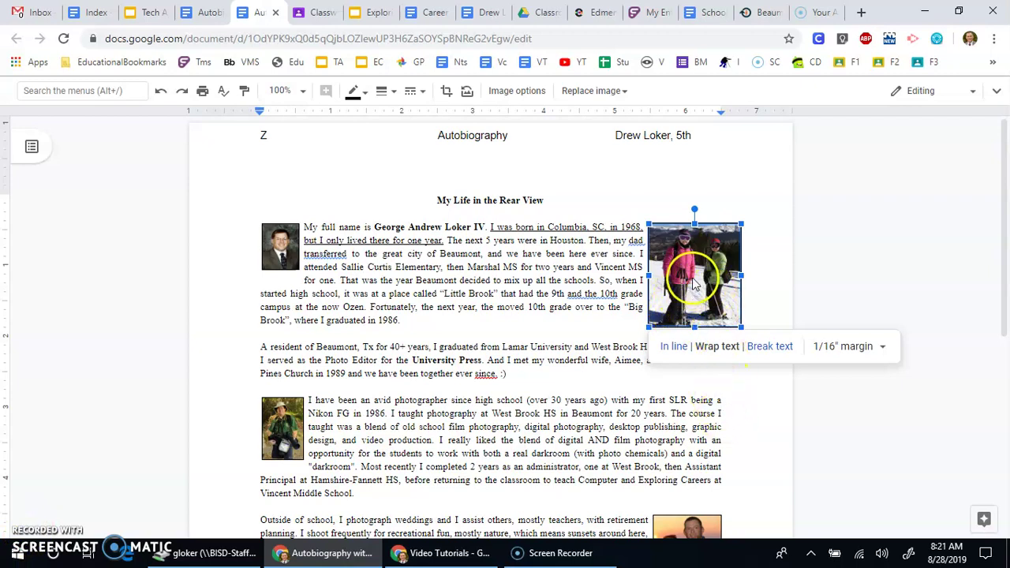
# Move the ski photo so its right edge aligns with the right page margin beside the first paragraph.
pyautogui.moveTo(702, 277); pyautogui.dragTo(679, 275)
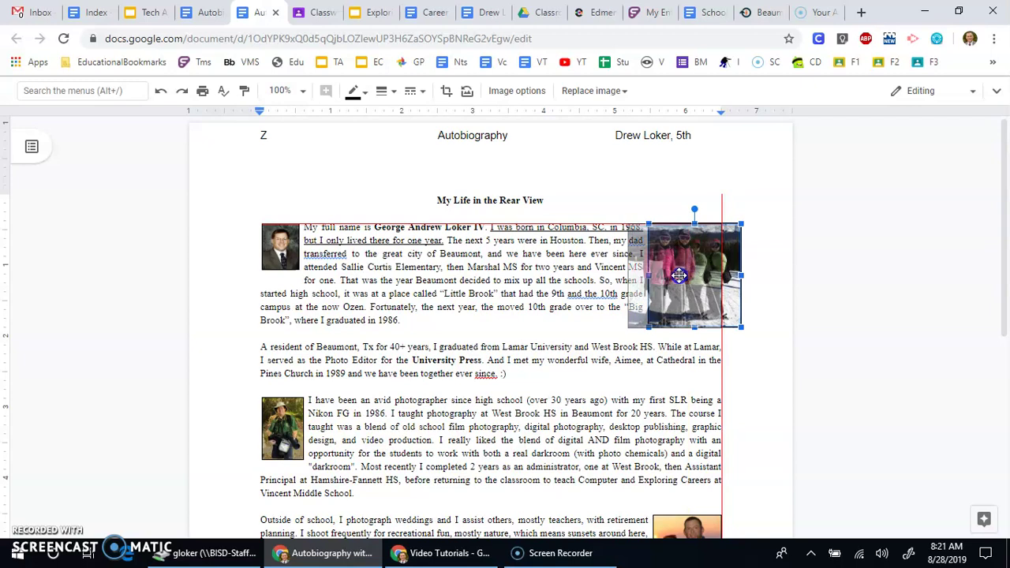
pyautogui.moveTo(680, 275); pyautogui.dragTo(679, 276)
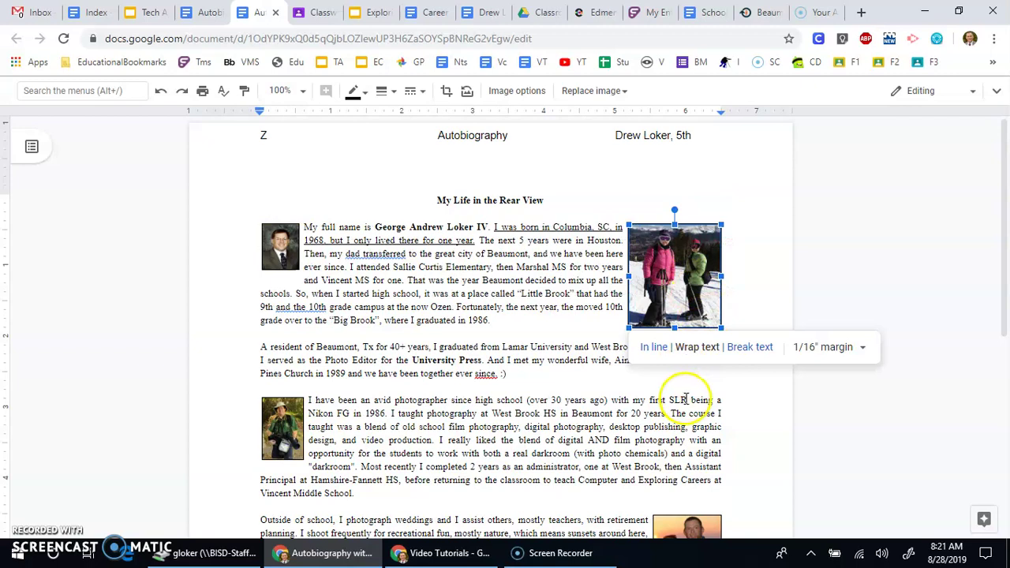
pyautogui.click(722, 406)
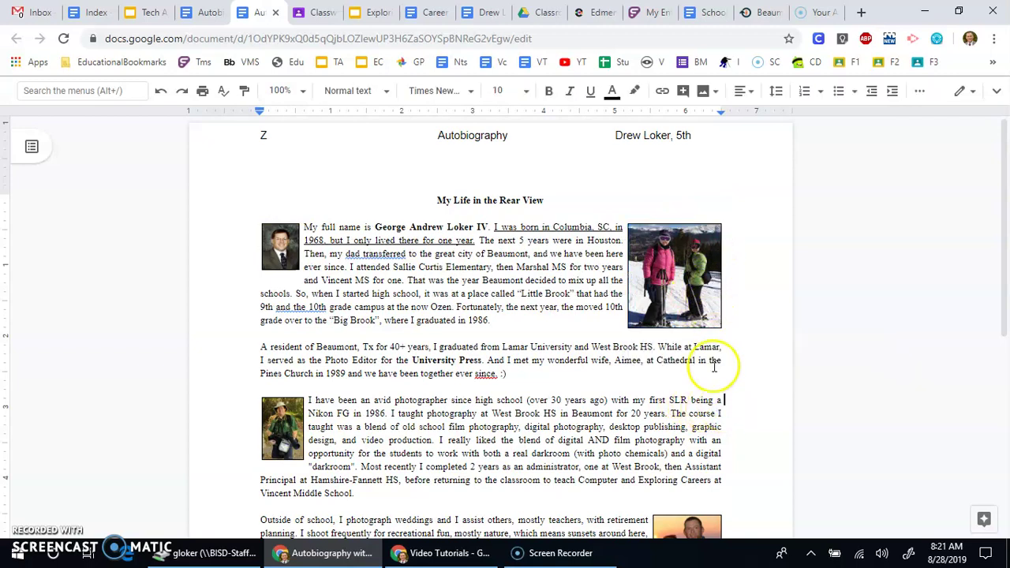
# Enlarge the photographer picture beside the third paragraph slightly, keeping its proportions.
pyautogui.click(659, 314)
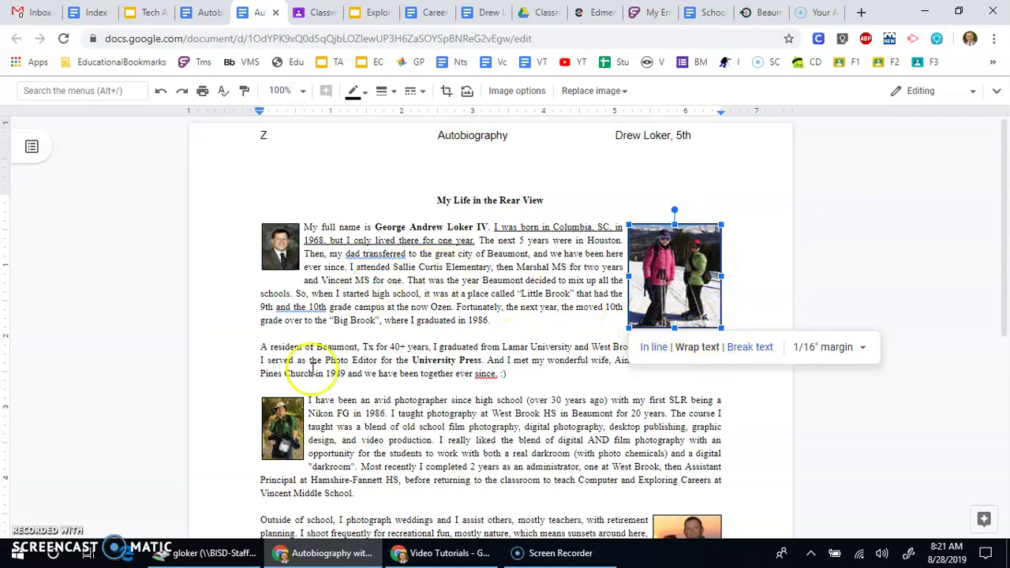
pyautogui.click(286, 437)
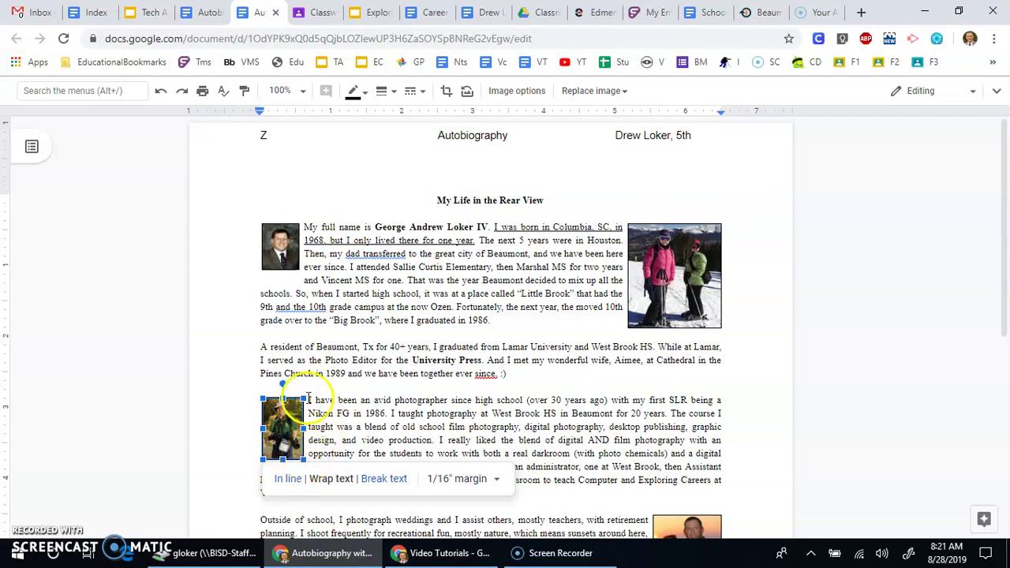
pyautogui.moveTo(304, 459)
pyautogui.mouseDown()
pyautogui.moveTo(338, 508)
pyautogui.moveTo(312, 444)
pyautogui.mouseUp()
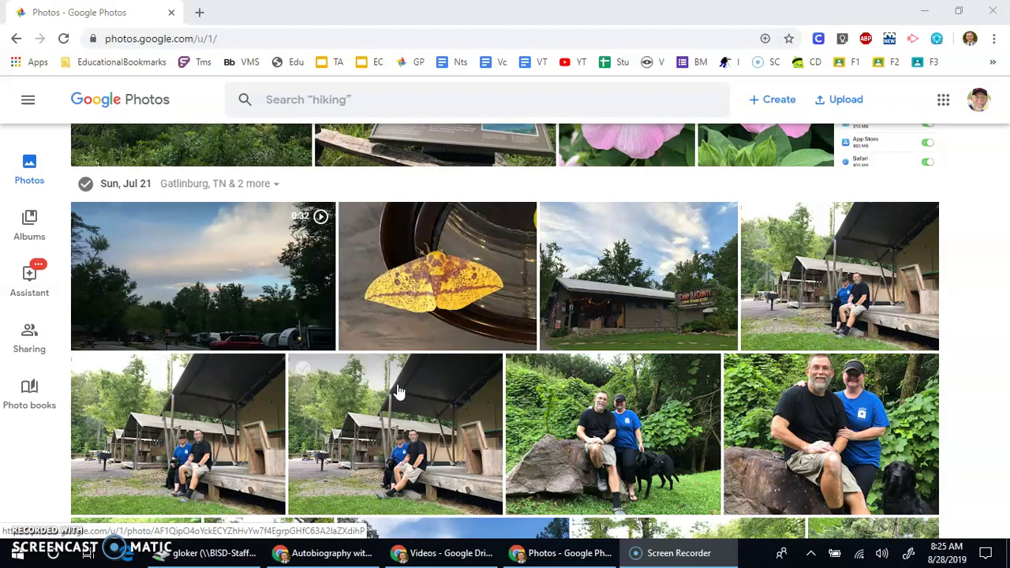
# Open the first July 21 photo in the second row, showing the couple by the tent cabins, and copy the image.
pyautogui.click(233, 438)
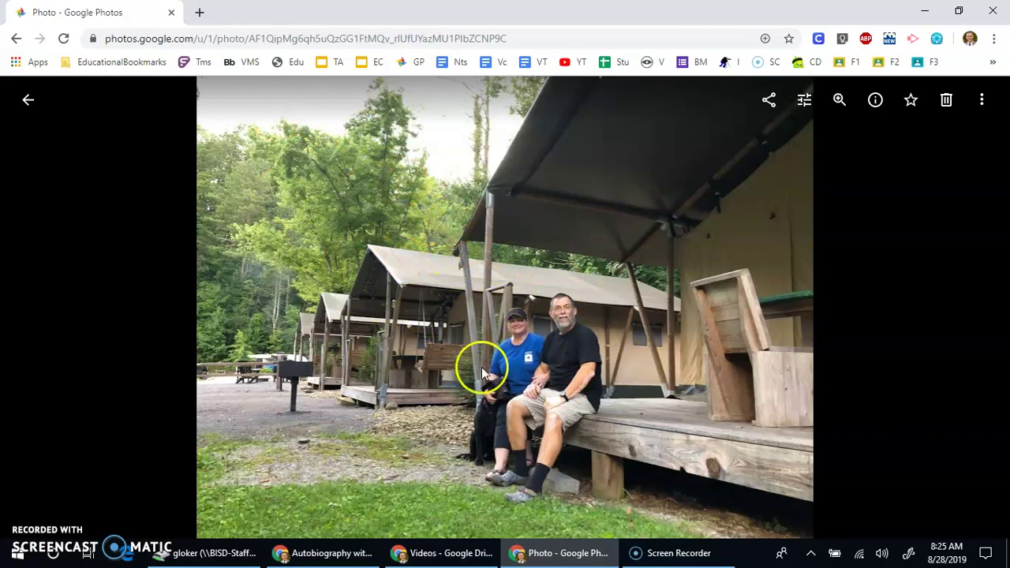
pyautogui.rightClick(517, 388)
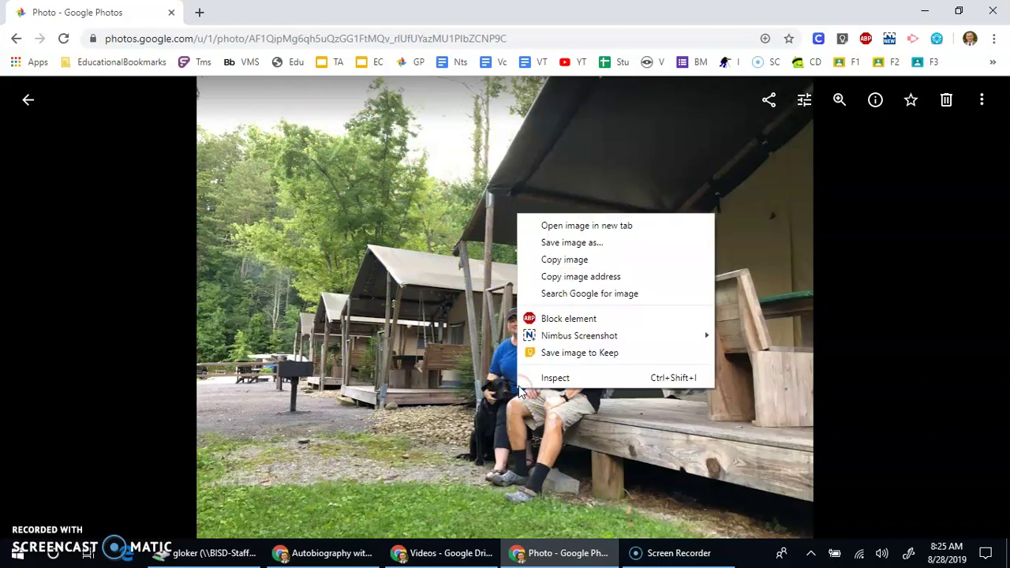
pyautogui.click(564, 262)
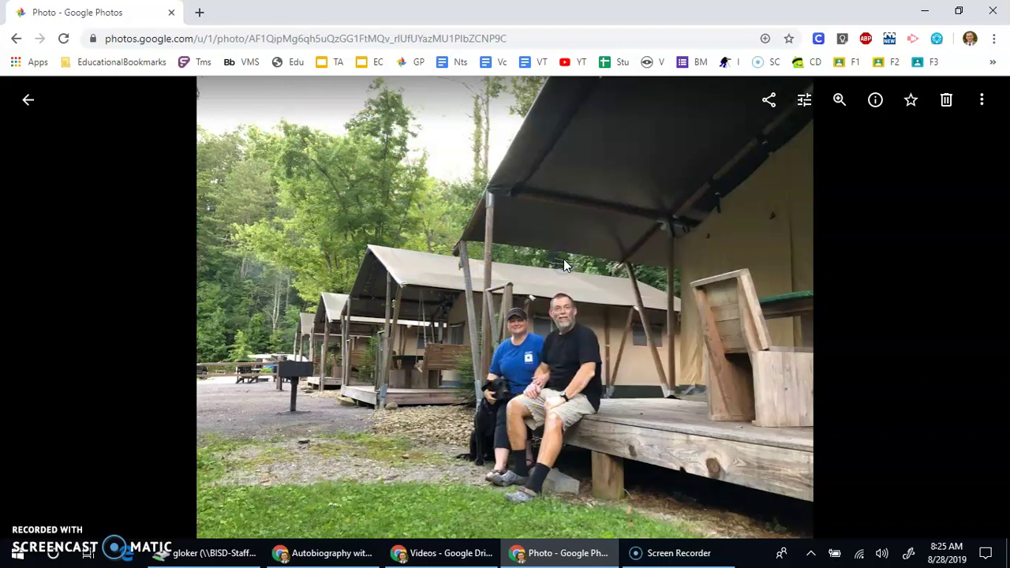
# Return to the autobiography document and paste the copied photo on the blank line above the "avid photographer" paragraph.
pyautogui.click(925, 12)
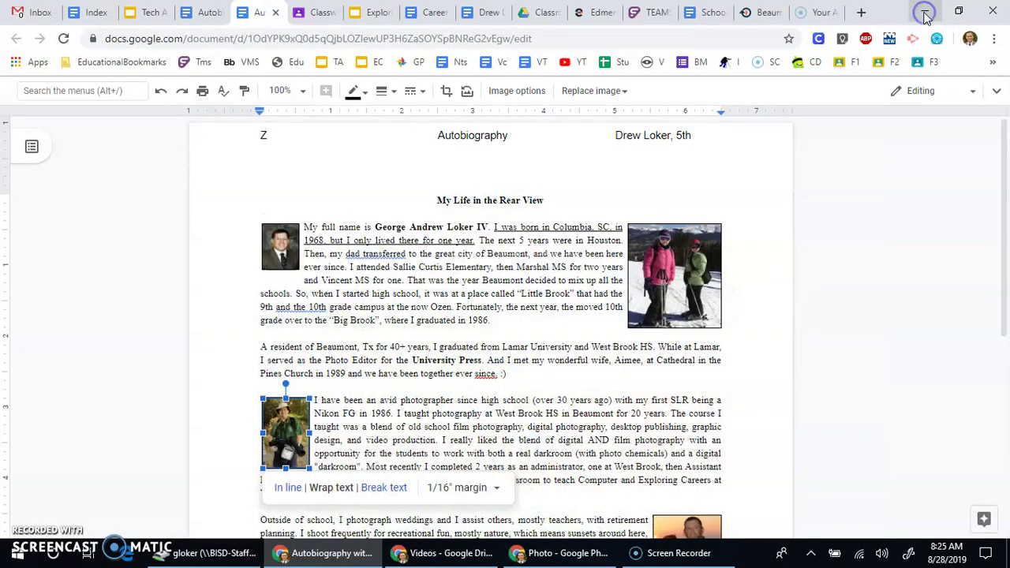
pyautogui.click(403, 360)
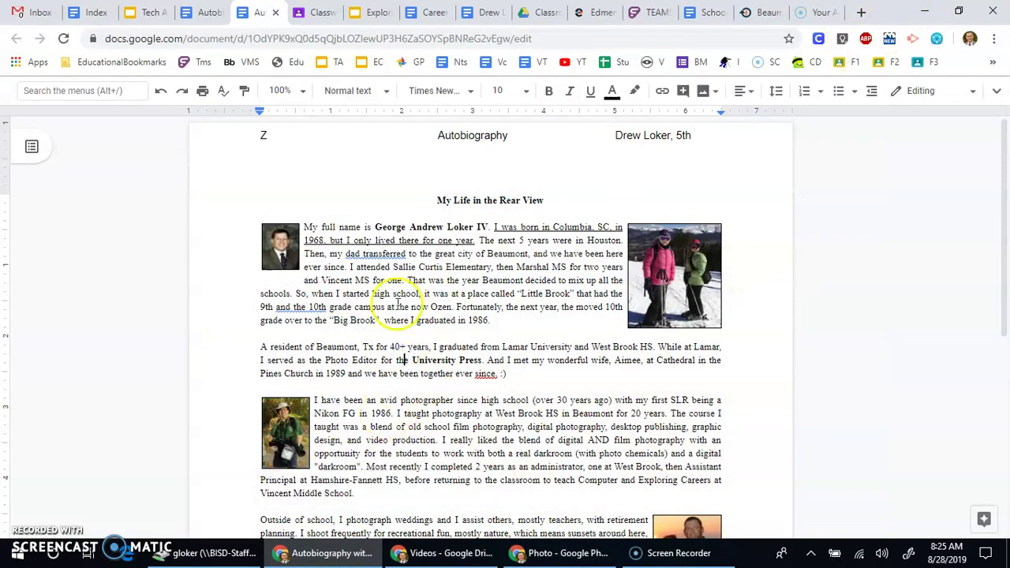
pyautogui.scroll(-1, 355, 360)
pyautogui.scroll(-3, 359, 361)
pyautogui.scroll(2, 360, 361)
pyautogui.scroll(2, 359, 360)
pyautogui.scroll(-2, 359, 360)
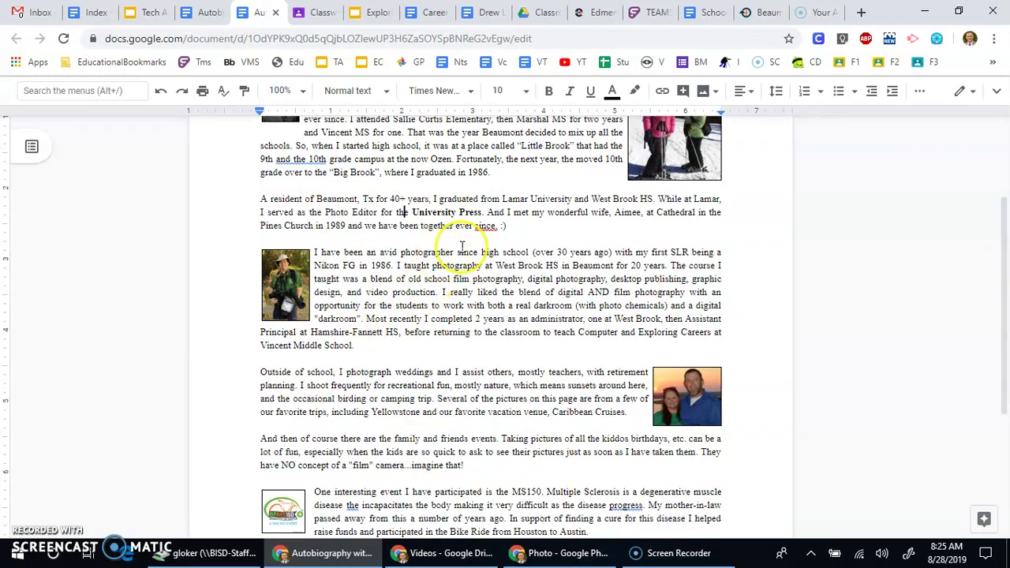
pyautogui.click(523, 224)
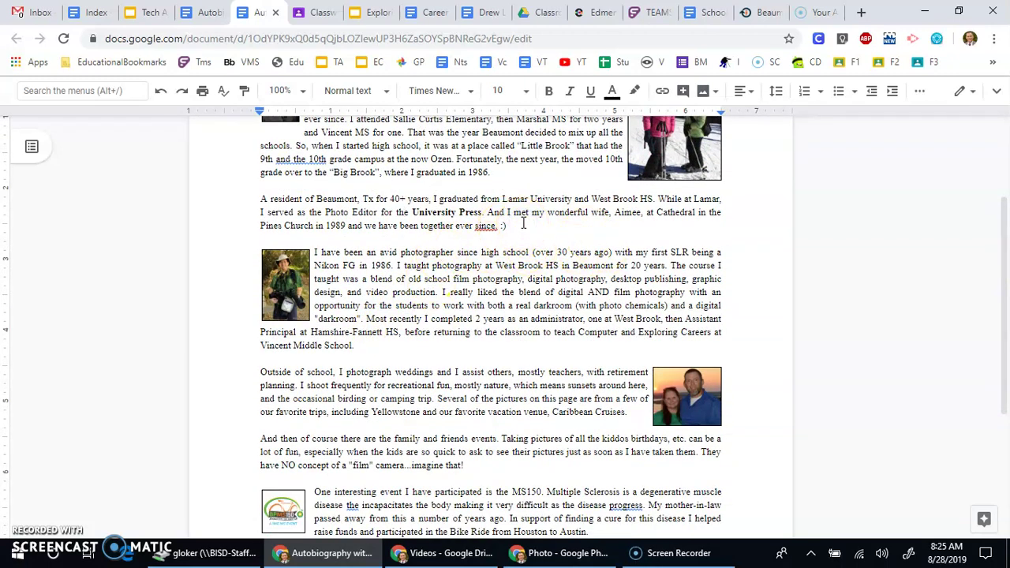
pyautogui.rightClick(523, 236)
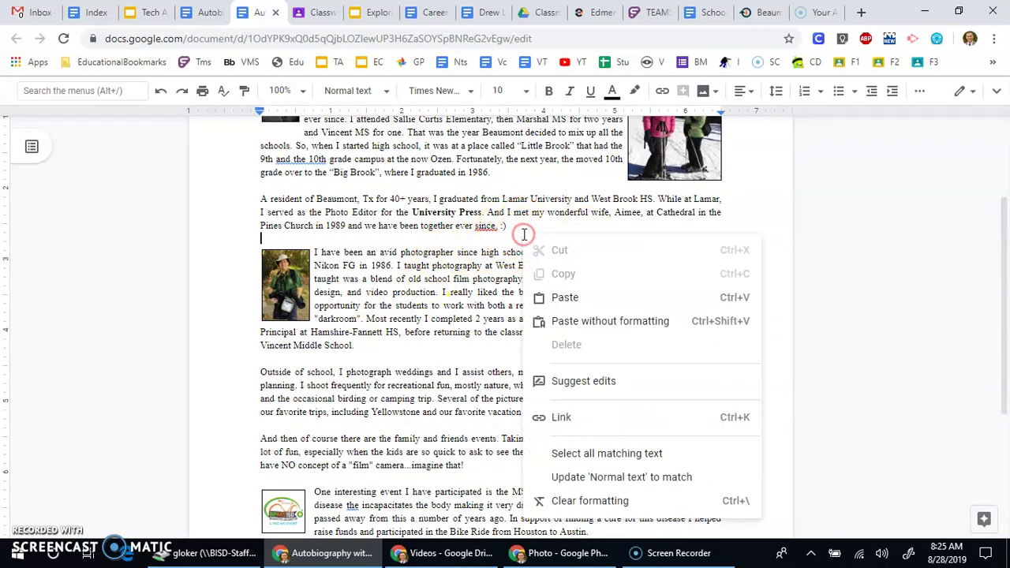
pyautogui.click(736, 303)
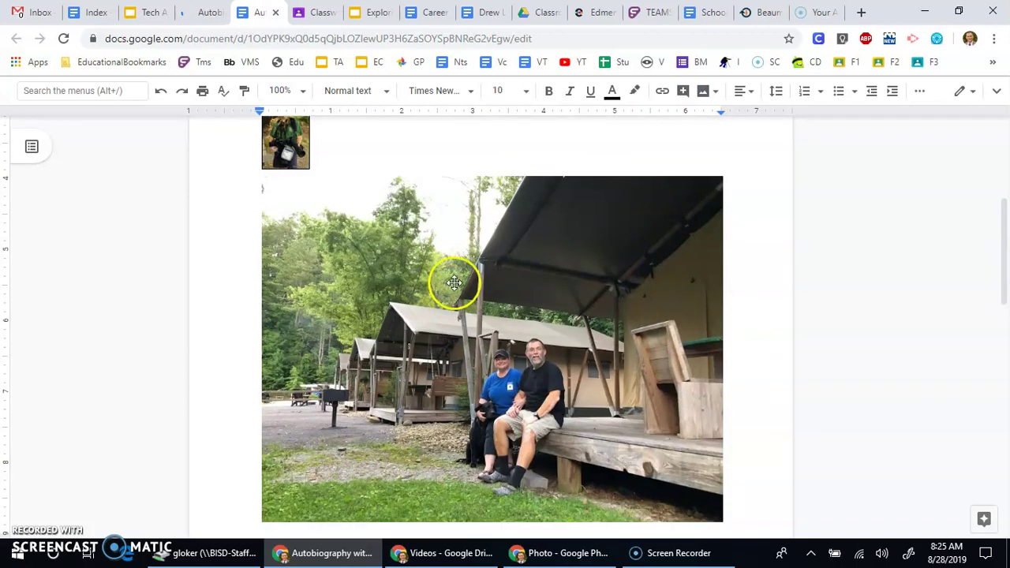
# Set the pasted tent cabin photo to wrap text.
pyautogui.click(496, 292)
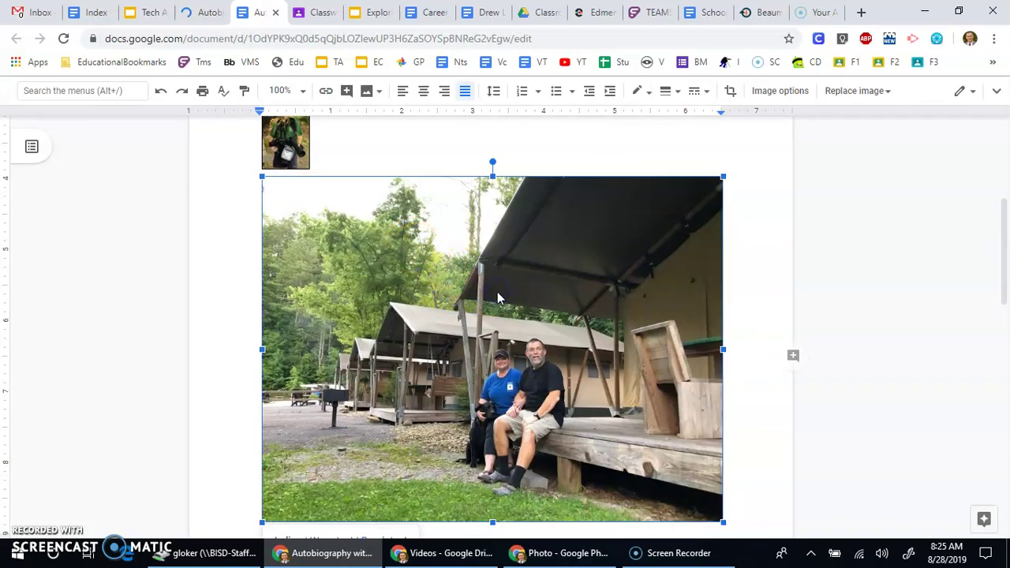
pyautogui.scroll(-1, 474, 363)
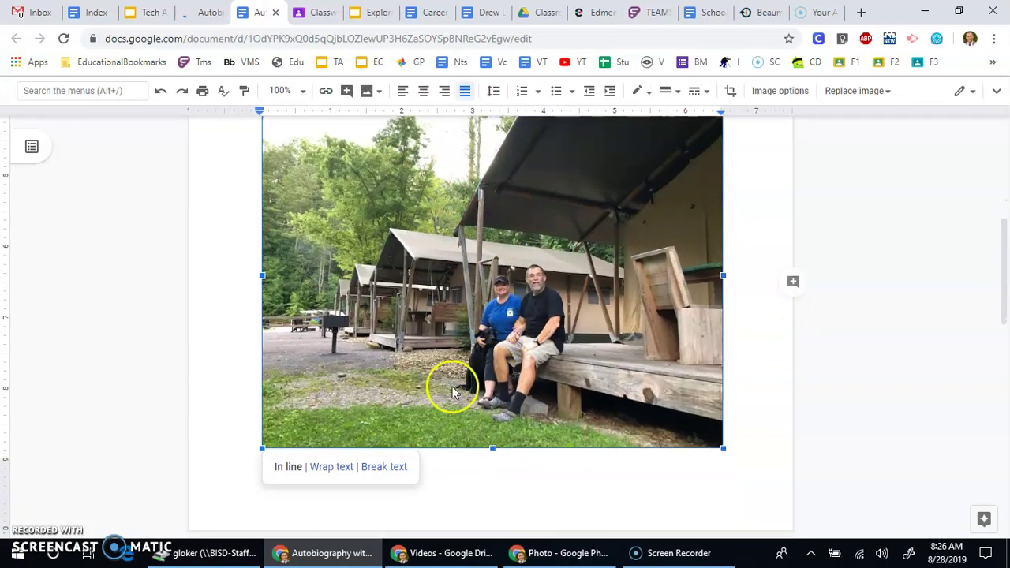
pyautogui.click(336, 467)
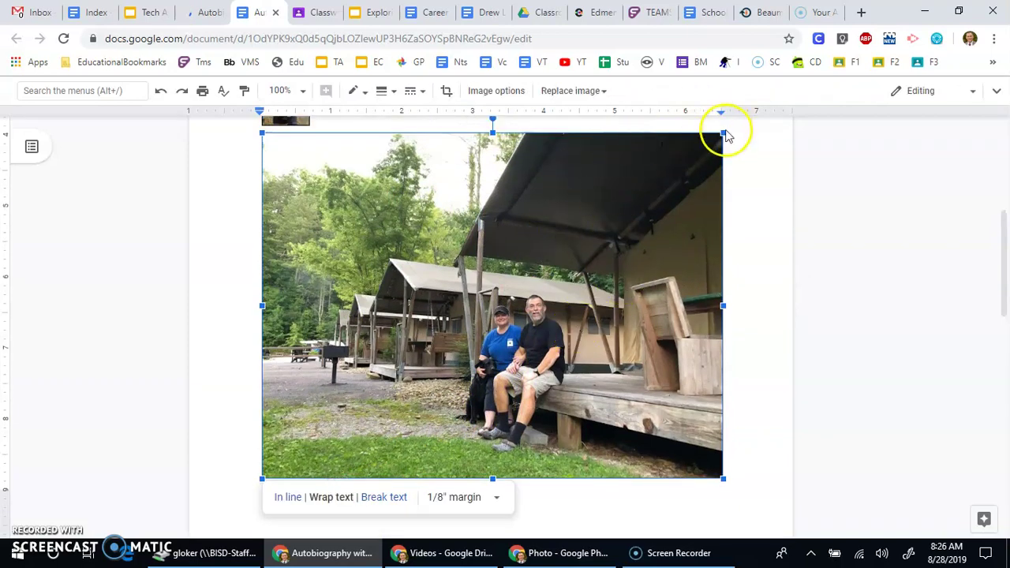
# Shrink the tent cabin photo proportionally to about 2.5 inches wide and move it up into the "Outside of school" paragraph.
pyautogui.moveTo(723, 132); pyautogui.dragTo(443, 353)
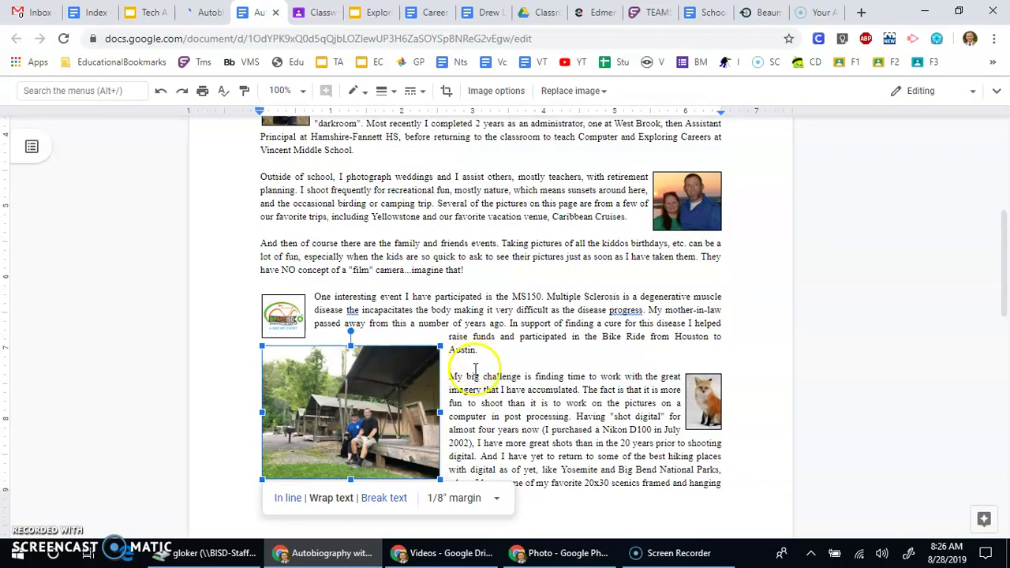
pyautogui.moveTo(410, 394); pyautogui.dragTo(440, 207)
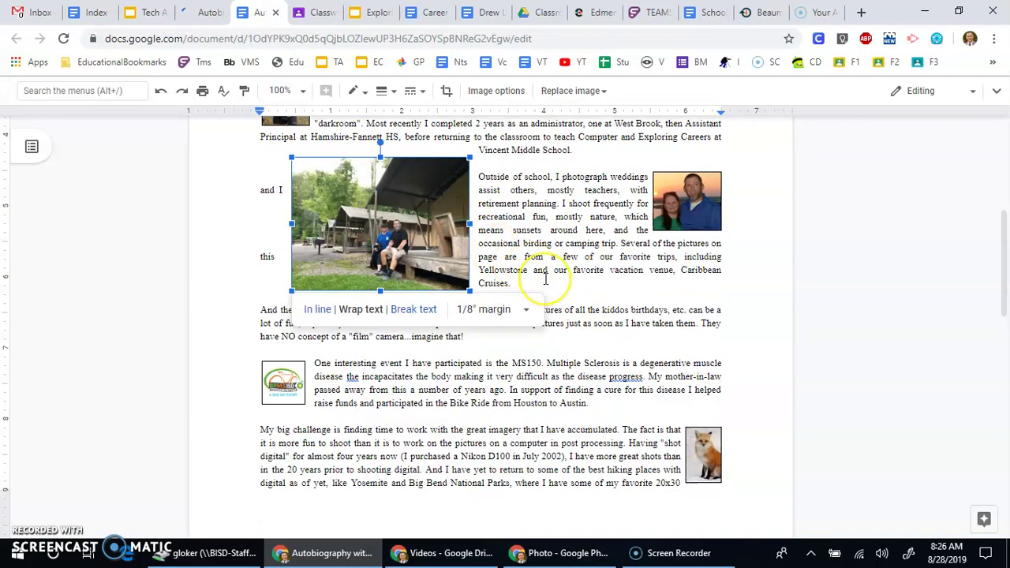
# Move the tent cabin photo up beside the "avid photographer" paragraph at the right margin and shrink it proportionally to about 1.65 inches wide.
pyautogui.scroll(2, 545, 278)
pyautogui.scroll(1, 545, 278)
pyautogui.moveTo(406, 409); pyautogui.dragTo(644, 312)
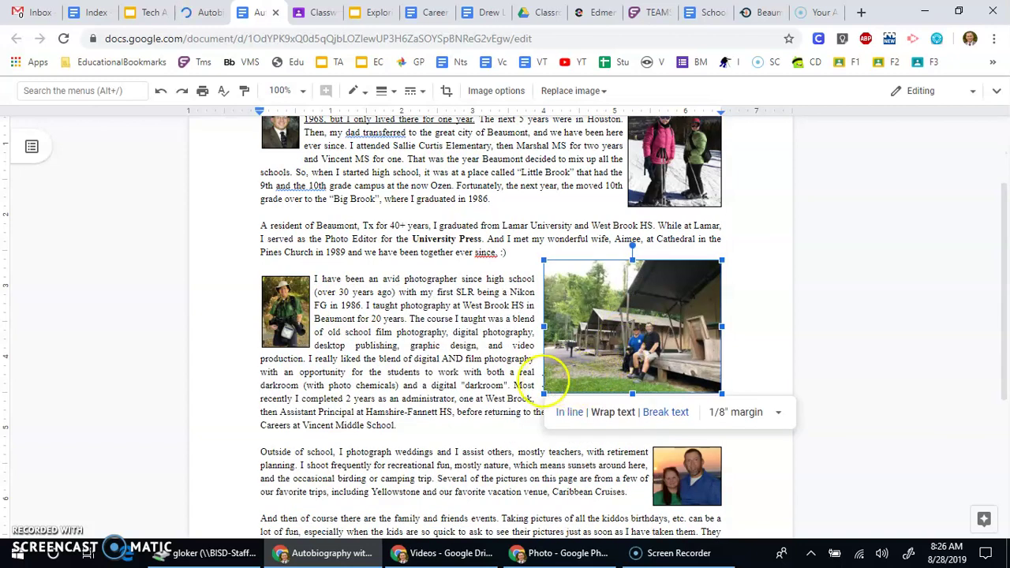
pyautogui.moveTo(546, 393); pyautogui.dragTo(574, 371)
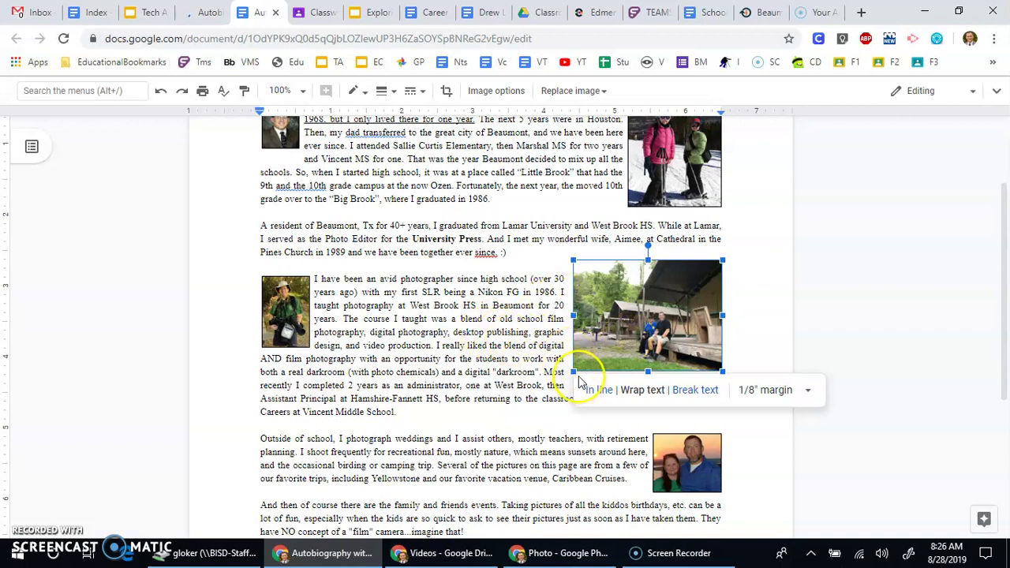
pyautogui.moveTo(574, 370); pyautogui.dragTo(629, 345)
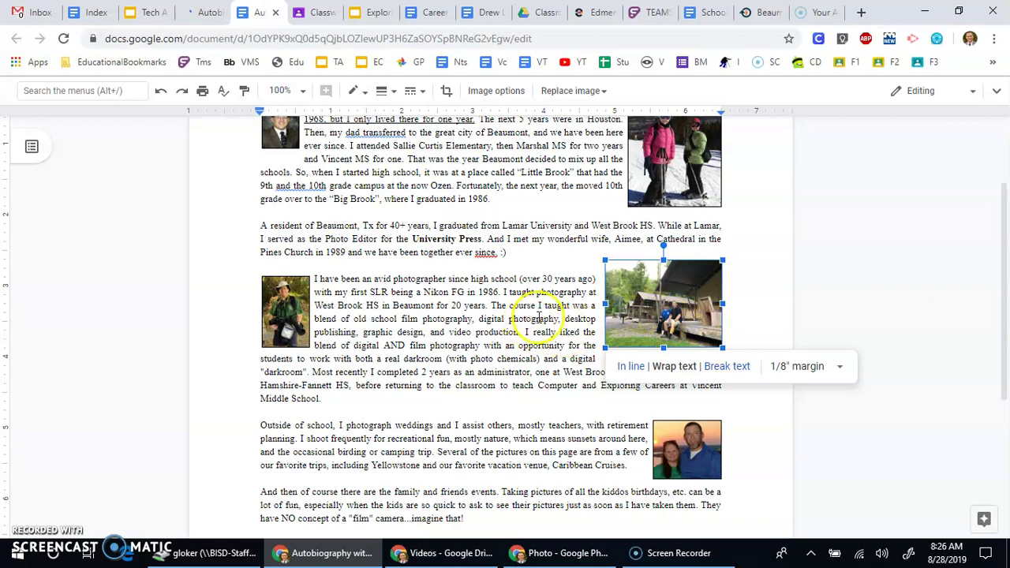
# Reselect the tent cabin photo and turn on cropping for it.
pyautogui.click(446, 91)
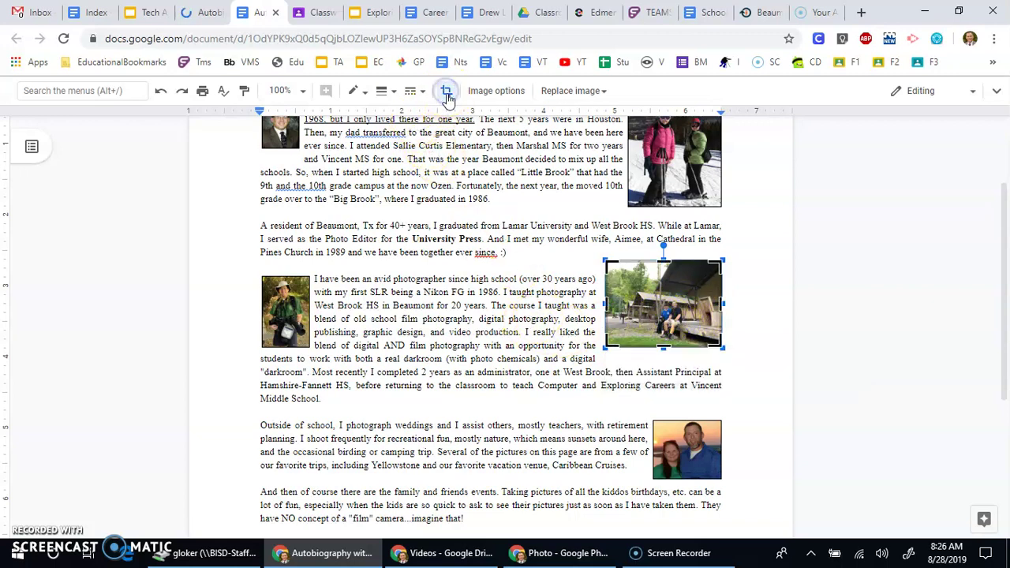
pyautogui.moveTo(661, 262); pyautogui.dragTo(662, 289)
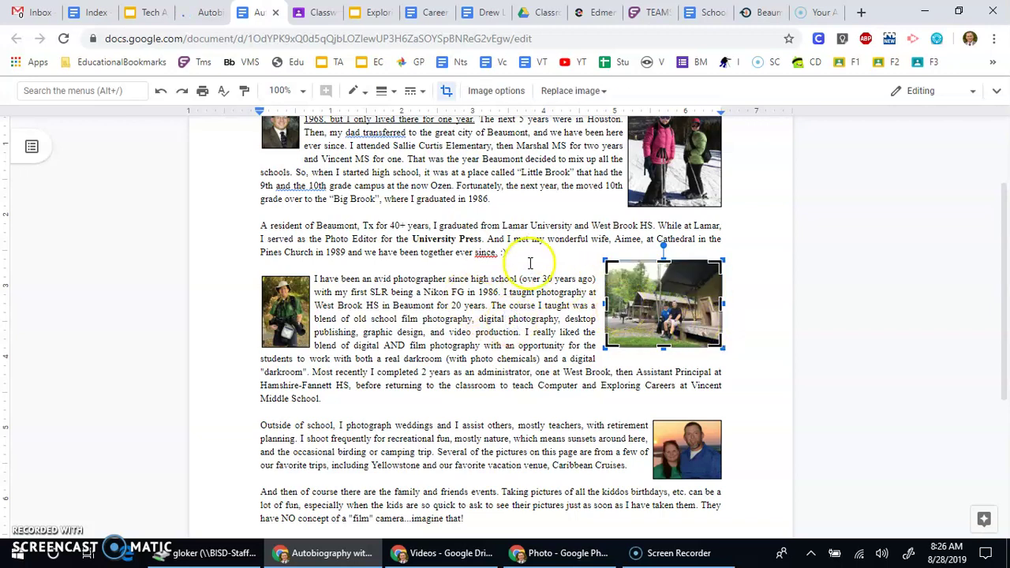
pyautogui.click(463, 191)
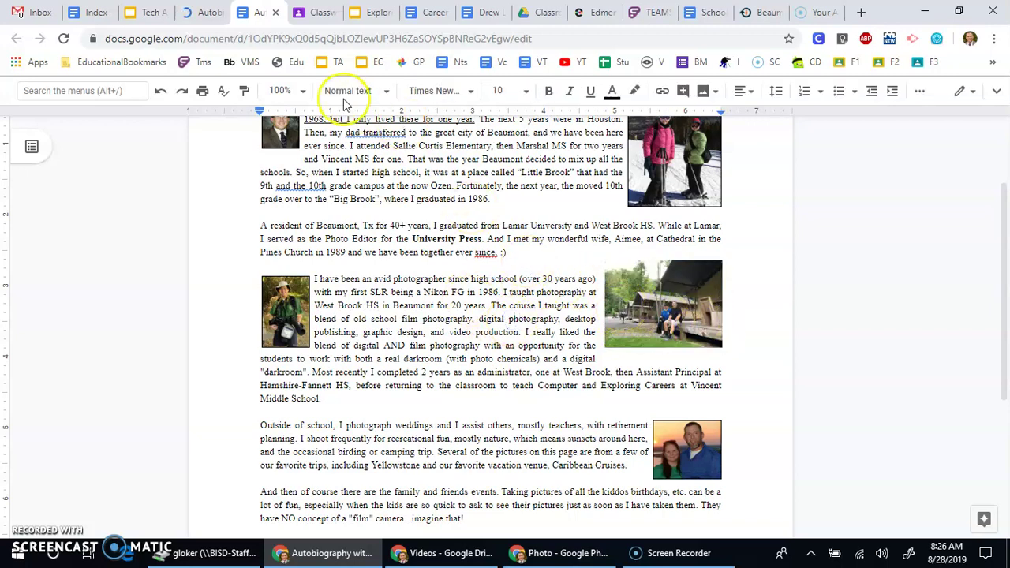
pyautogui.click(675, 301)
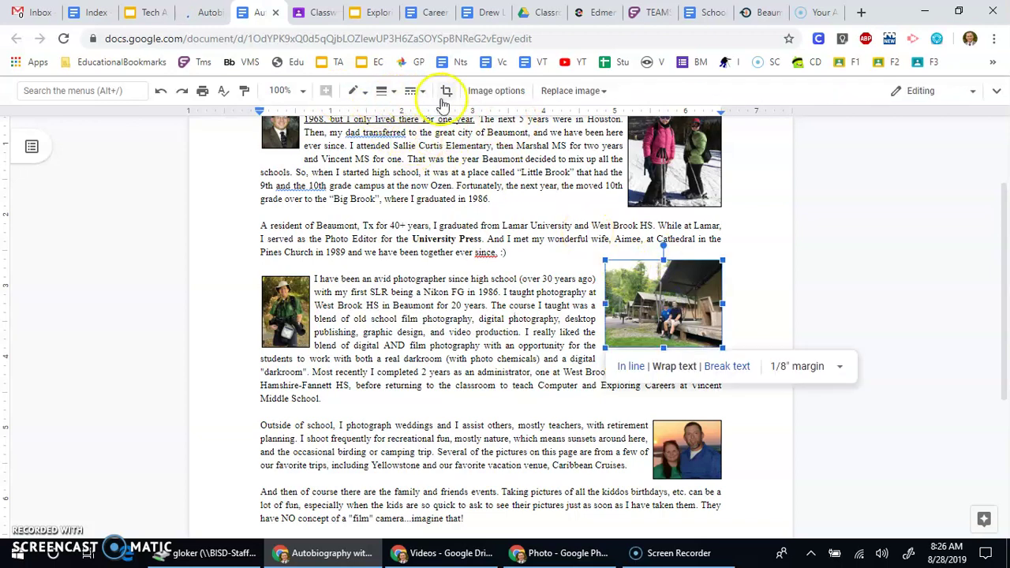
pyautogui.click(446, 91)
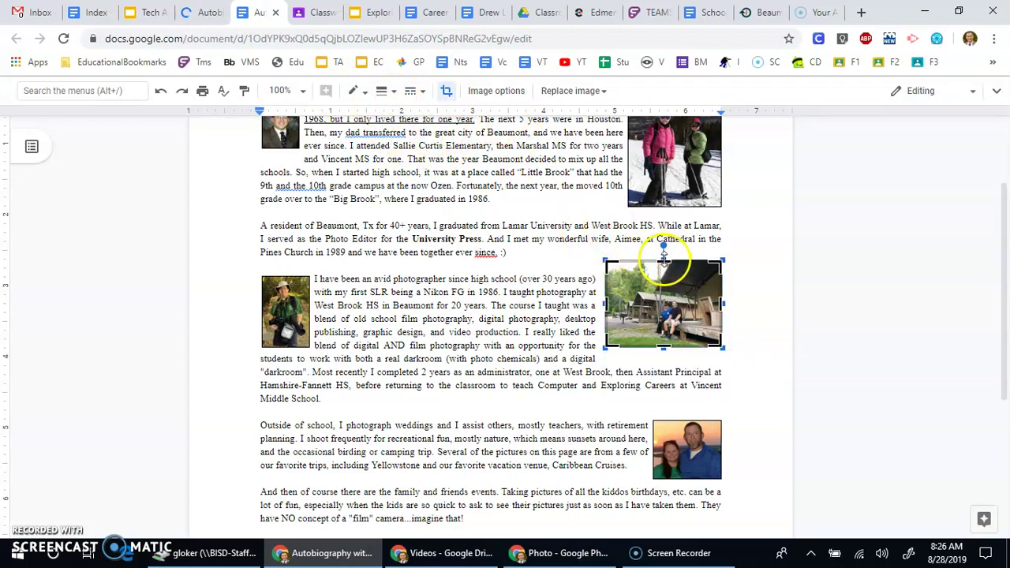
pyautogui.moveTo(664, 256); pyautogui.dragTo(667, 303)
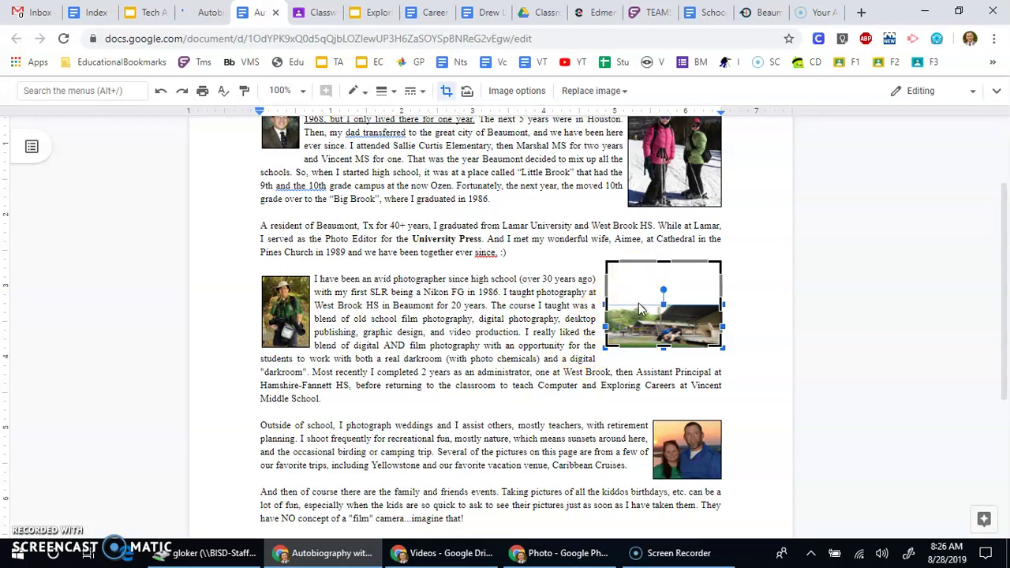
pyautogui.press('Return')
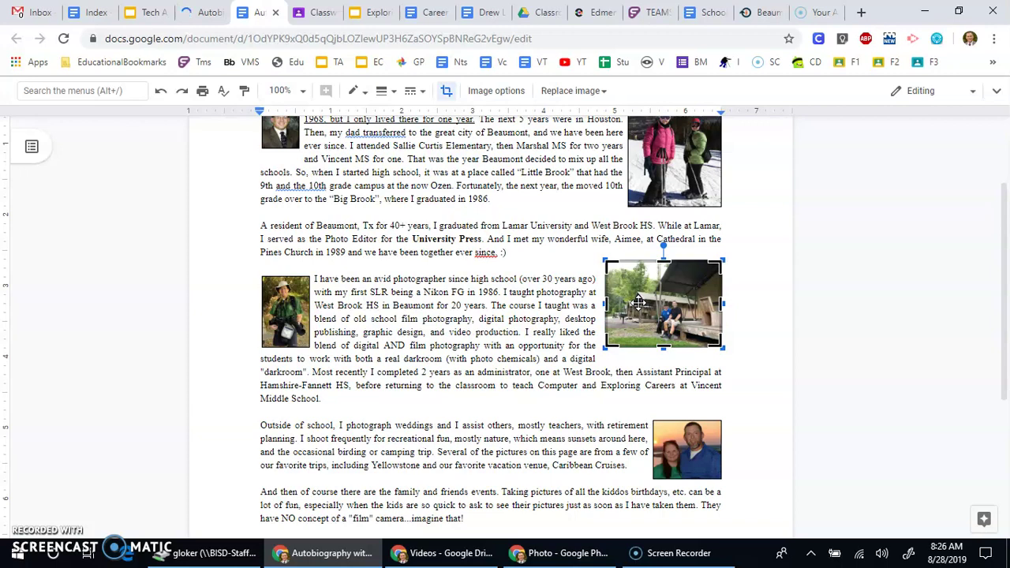
pyautogui.click(162, 93)
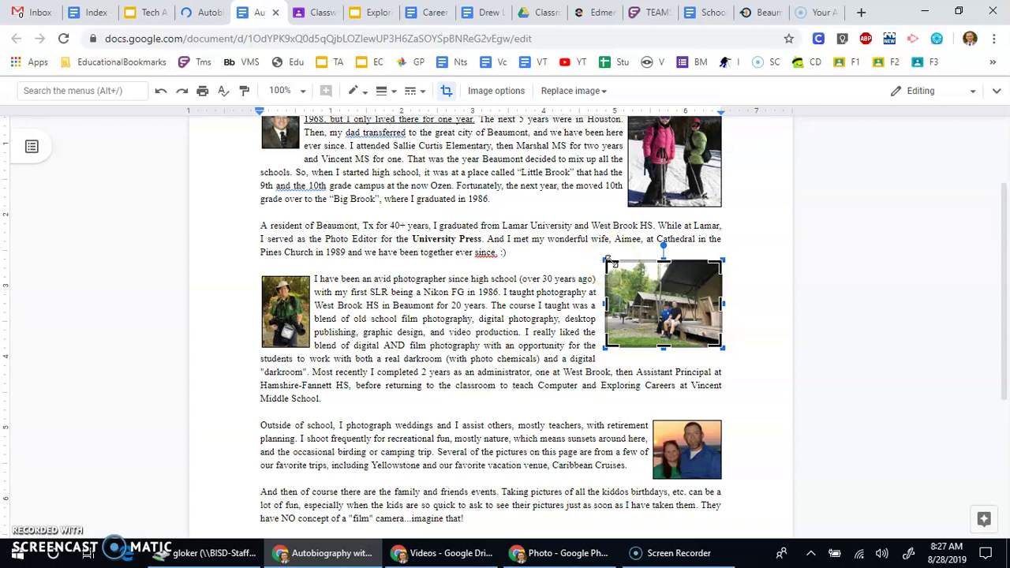
# Crop the tent cabin photo from its upper-left corner down to the couple and deck, and enlarge it proportionally to about 3.6 inches wide.
pyautogui.moveTo(608, 261); pyautogui.dragTo(614, 265)
pyautogui.moveTo(629, 288); pyautogui.dragTo(627, 288)
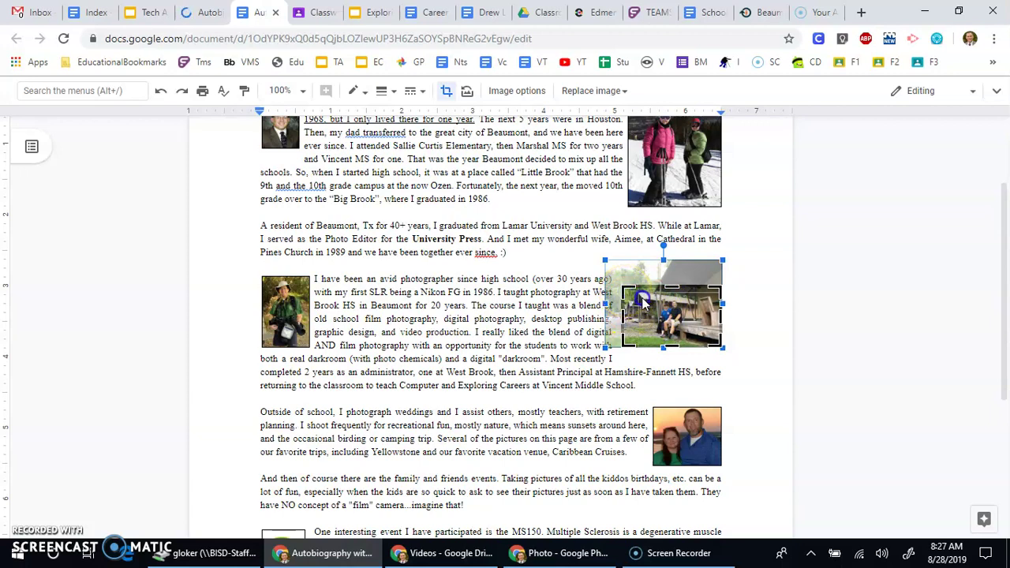
pyautogui.moveTo(644, 301); pyautogui.dragTo(661, 335)
pyautogui.click(527, 301)
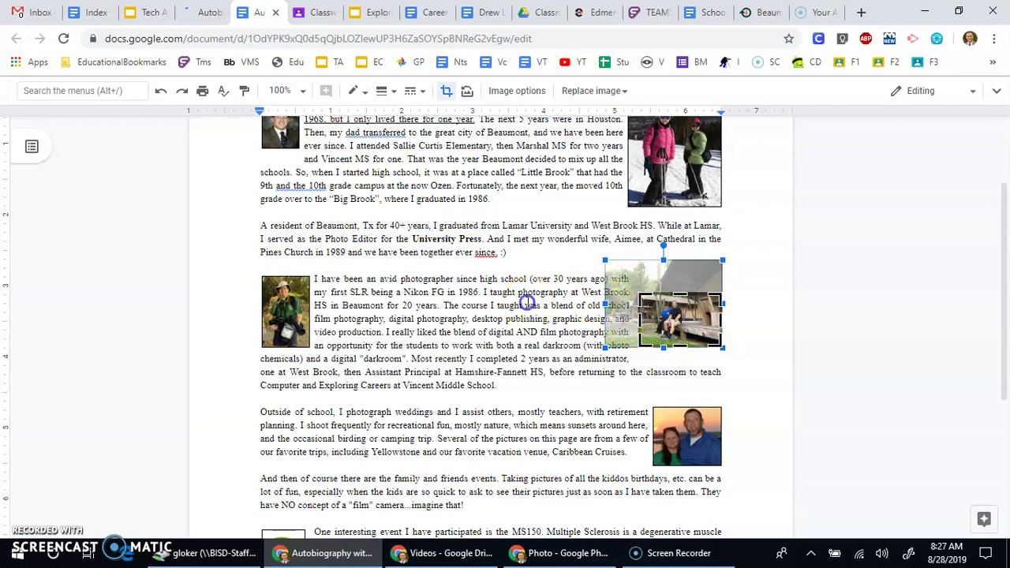
pyautogui.click(653, 314)
pyautogui.moveTo(638, 348); pyautogui.dragTo(469, 460)
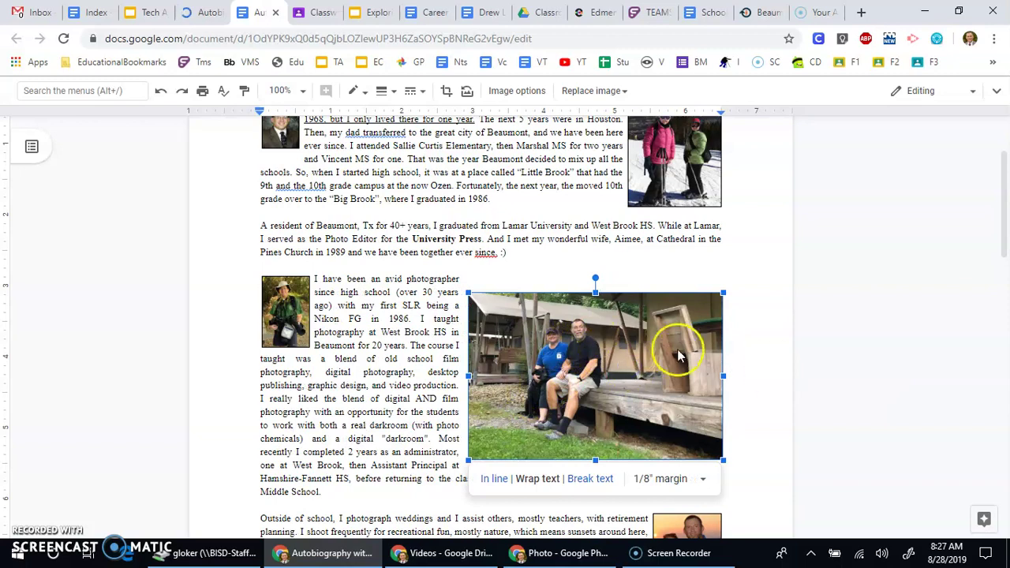
# Crop the enlarged photo from its right, top and bottom edges closer around the couple, to about 2.4 inches wide.
pyautogui.click(446, 91)
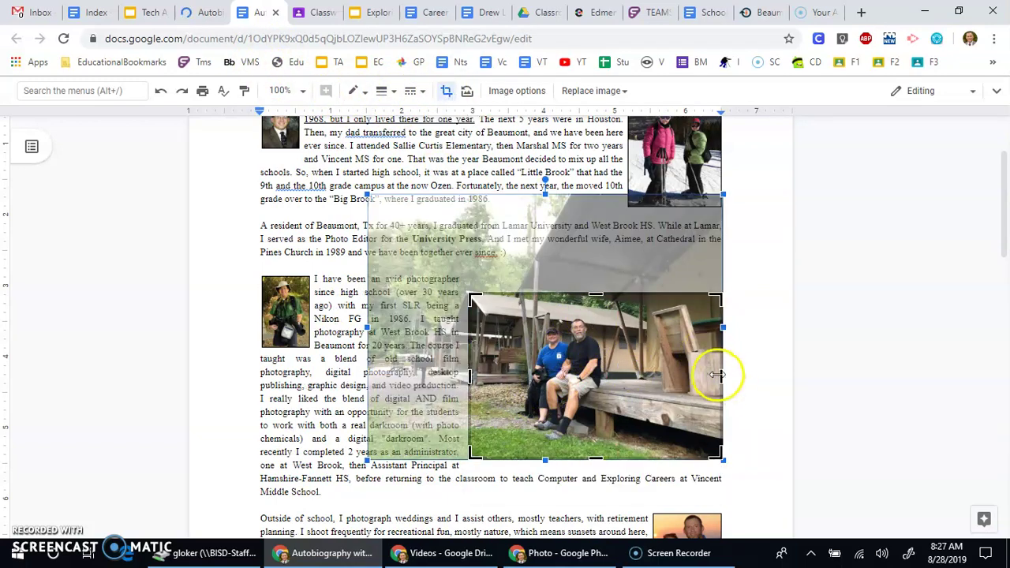
pyautogui.moveTo(718, 374); pyautogui.dragTo(639, 376)
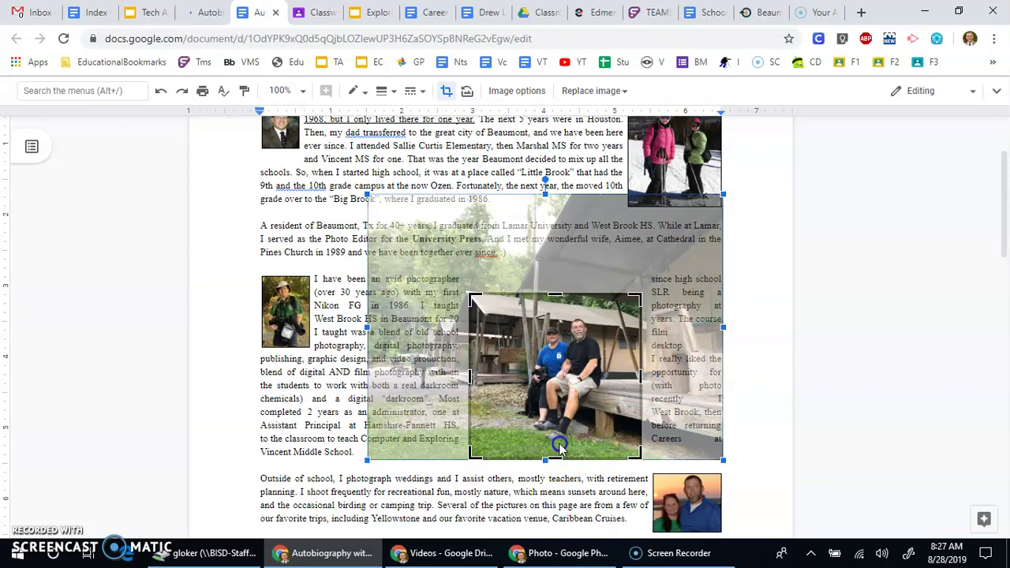
pyautogui.moveTo(554, 295); pyautogui.dragTo(555, 308)
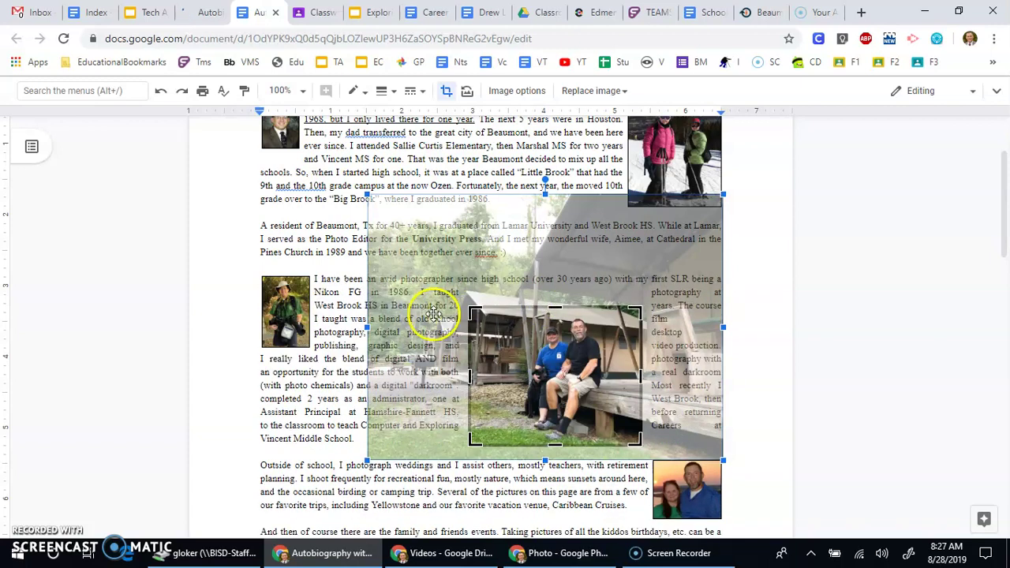
pyautogui.click(312, 400)
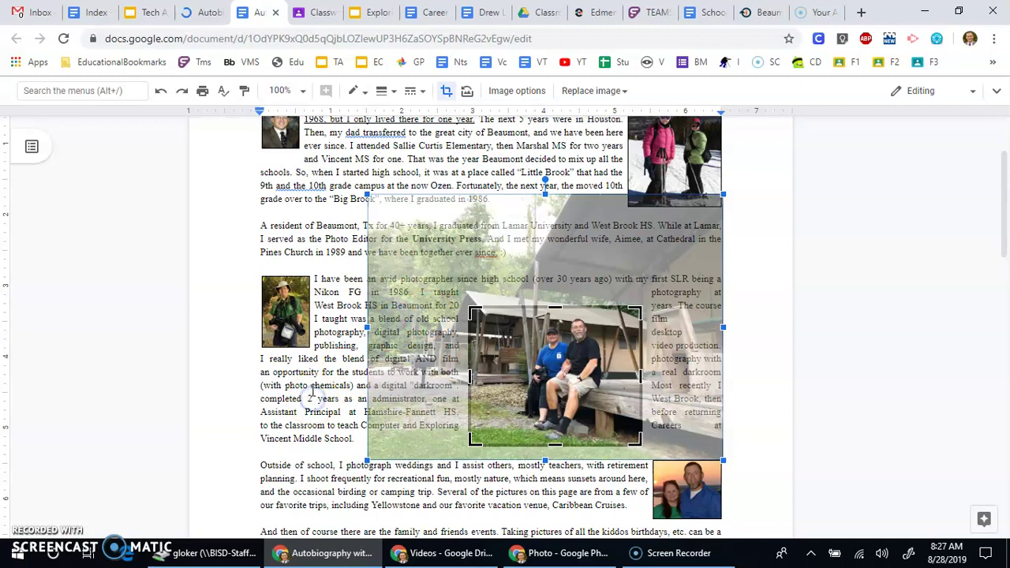
# Align the cropped couple photo with the right margin and the first line of the "avid photographer" paragraph, shrinking it to about 1.5 inches wide.
pyautogui.click(650, 330)
pyautogui.moveTo(650, 330); pyautogui.dragTo(682, 330)
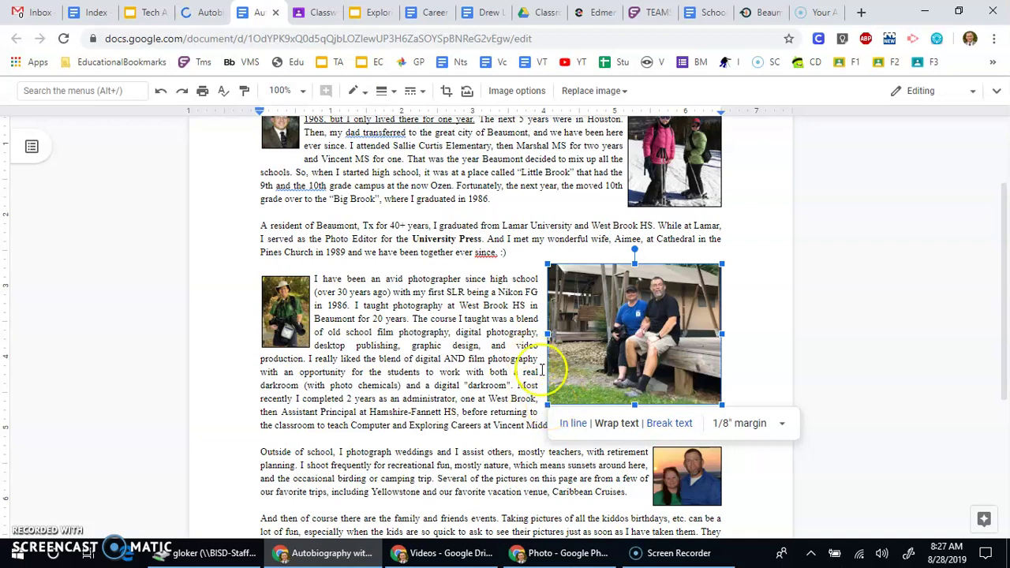
pyautogui.moveTo(547, 404); pyautogui.dragTo(618, 347)
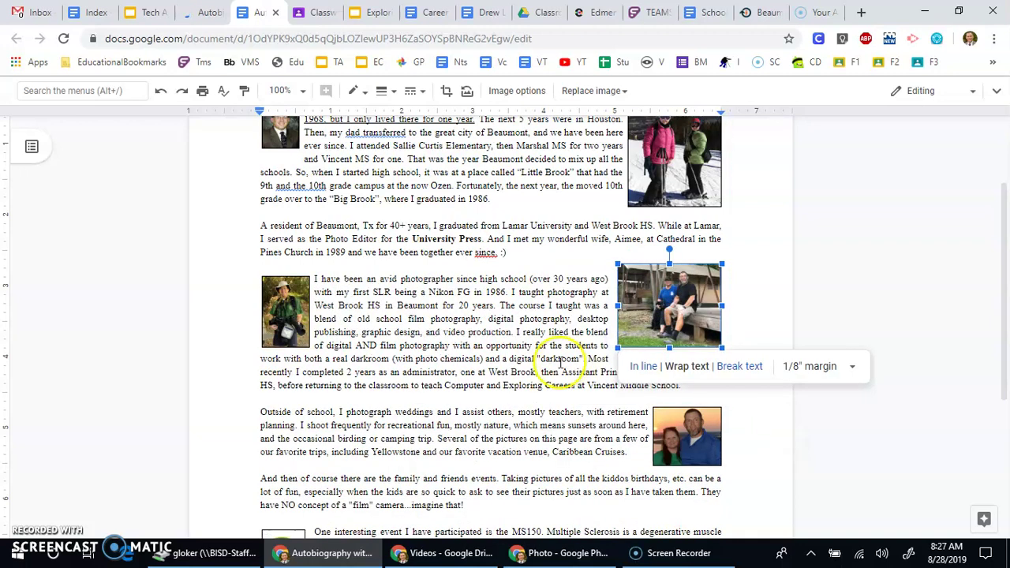
pyautogui.click(545, 323)
pyautogui.moveTo(677, 316); pyautogui.dragTo(680, 323)
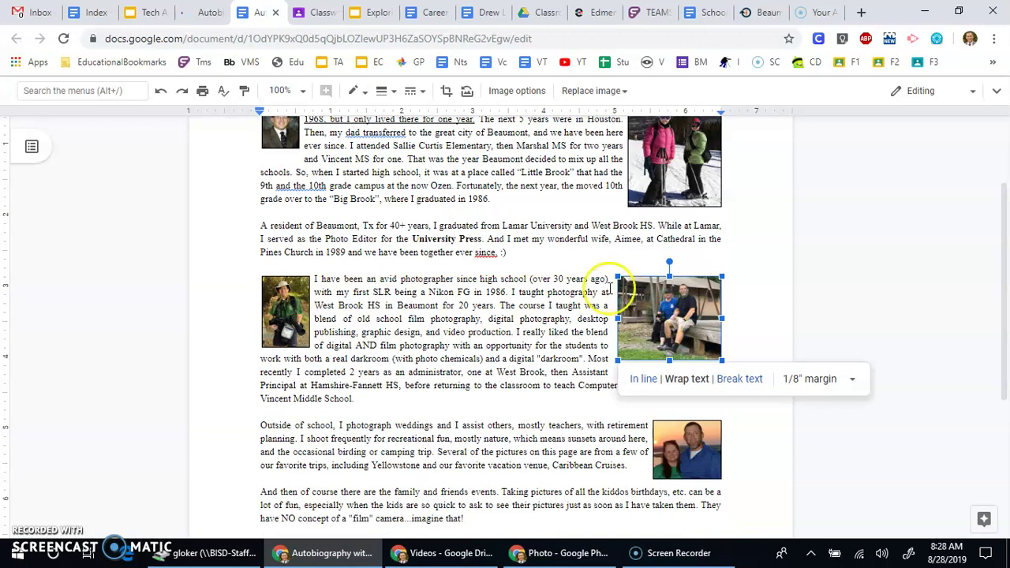
pyautogui.moveTo(506, 304); pyautogui.dragTo(515, 305)
# Crop the couple photo tighter on all sides to about 0.8 inches wide, shifting the image inside the frame to keep both people centred.
pyautogui.click(678, 324)
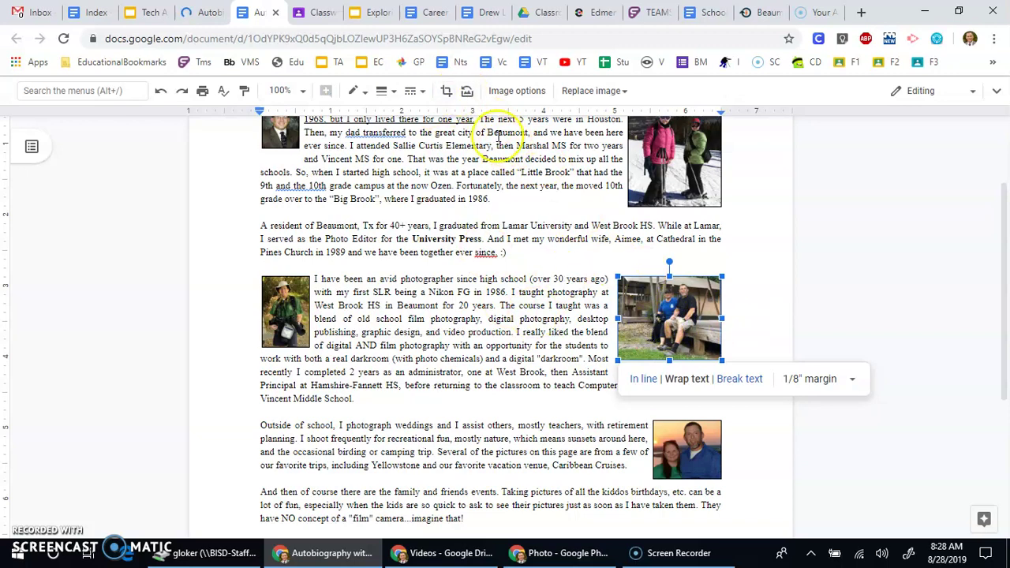
pyautogui.click(445, 91)
pyautogui.moveTo(619, 318); pyautogui.dragTo(631, 317)
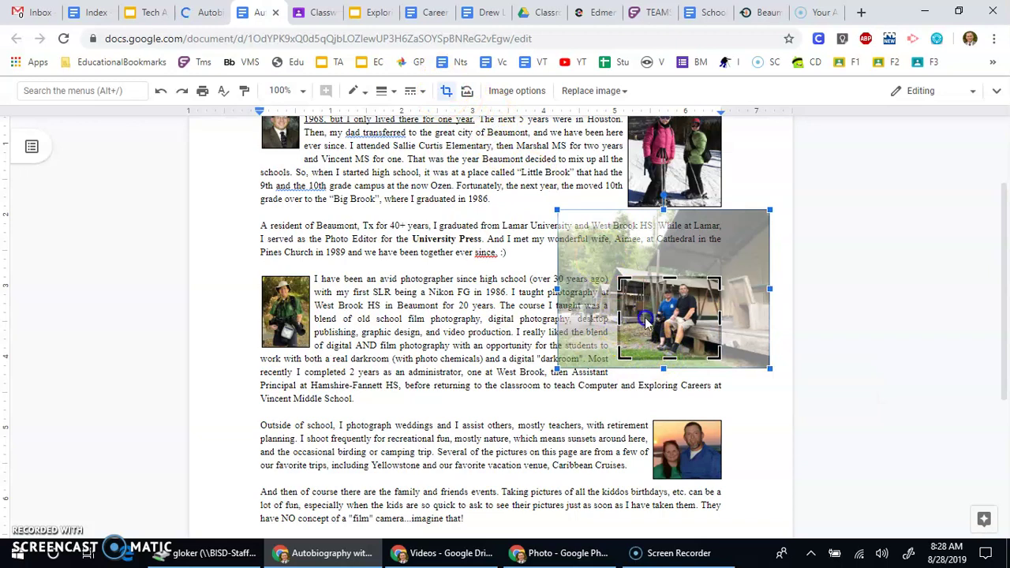
pyautogui.moveTo(722, 315); pyautogui.dragTo(719, 317)
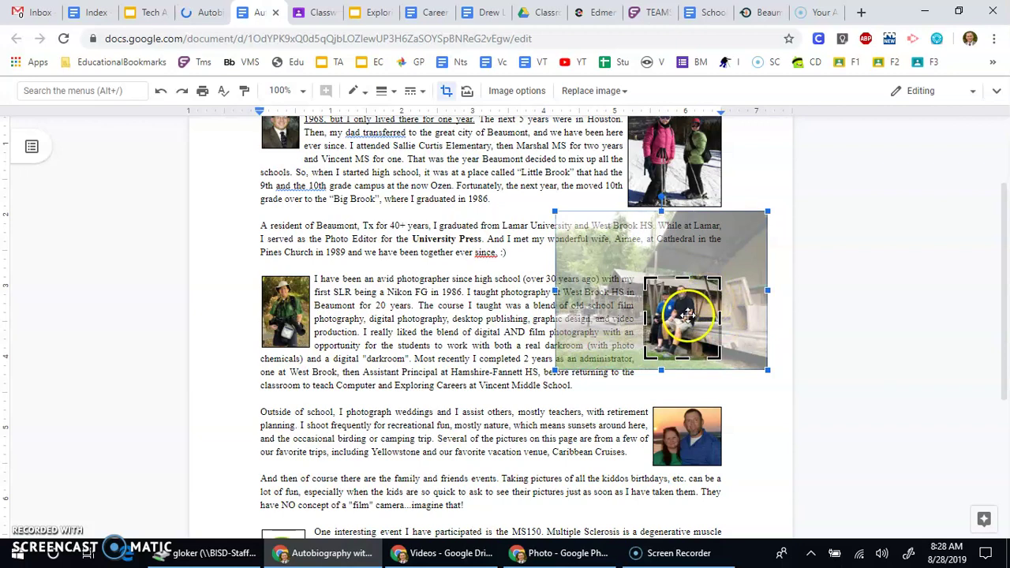
pyautogui.moveTo(681, 321); pyautogui.dragTo(689, 321)
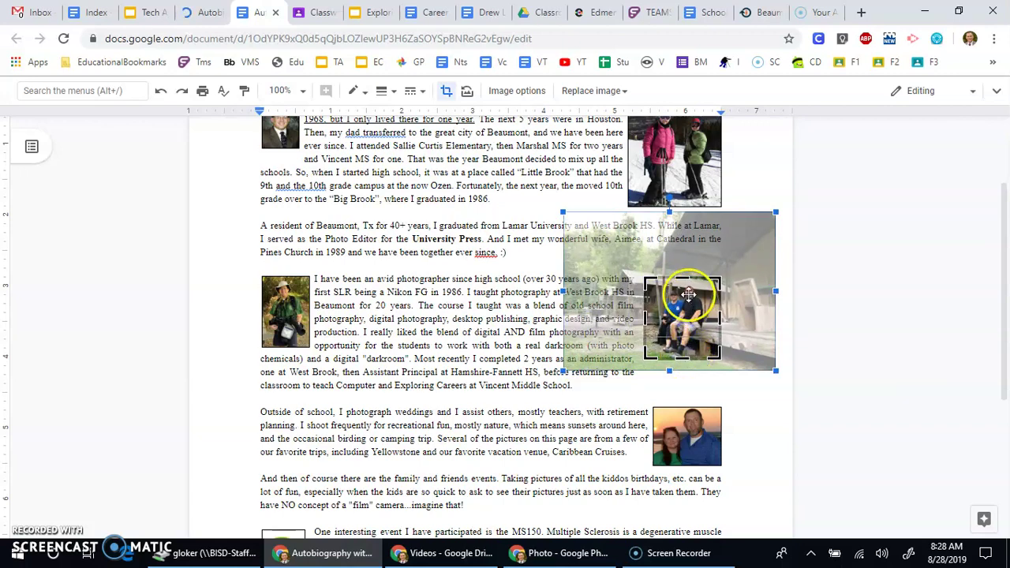
pyautogui.moveTo(682, 286); pyautogui.dragTo(682, 293)
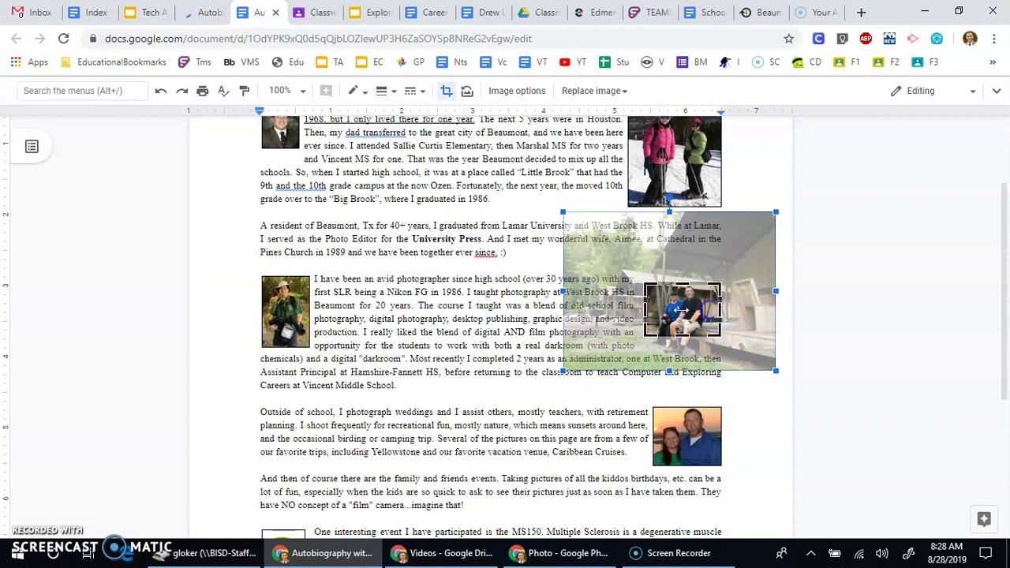
pyautogui.moveTo(719, 310); pyautogui.dragTo(710, 310)
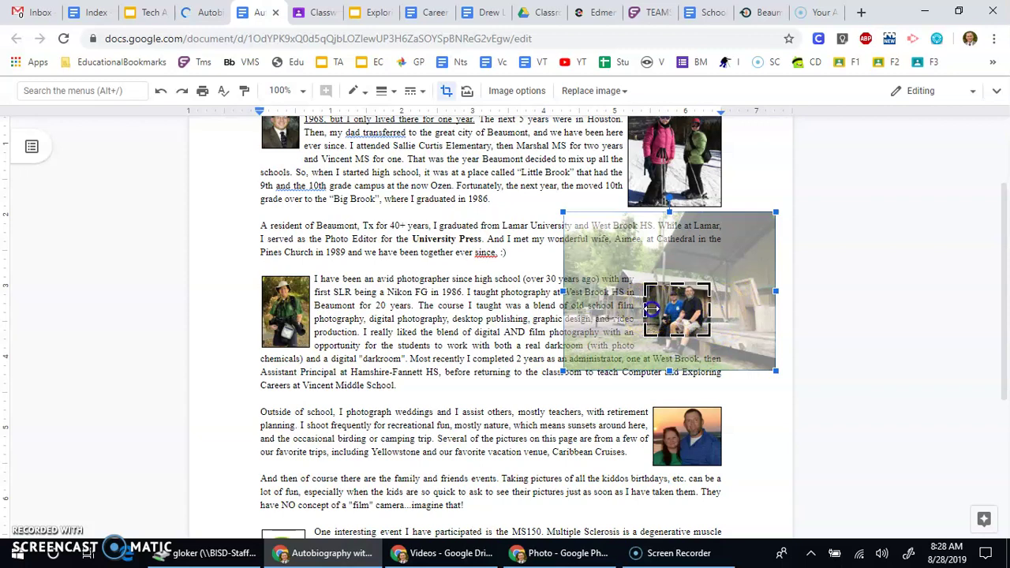
pyautogui.moveTo(634, 308); pyautogui.dragTo(640, 307)
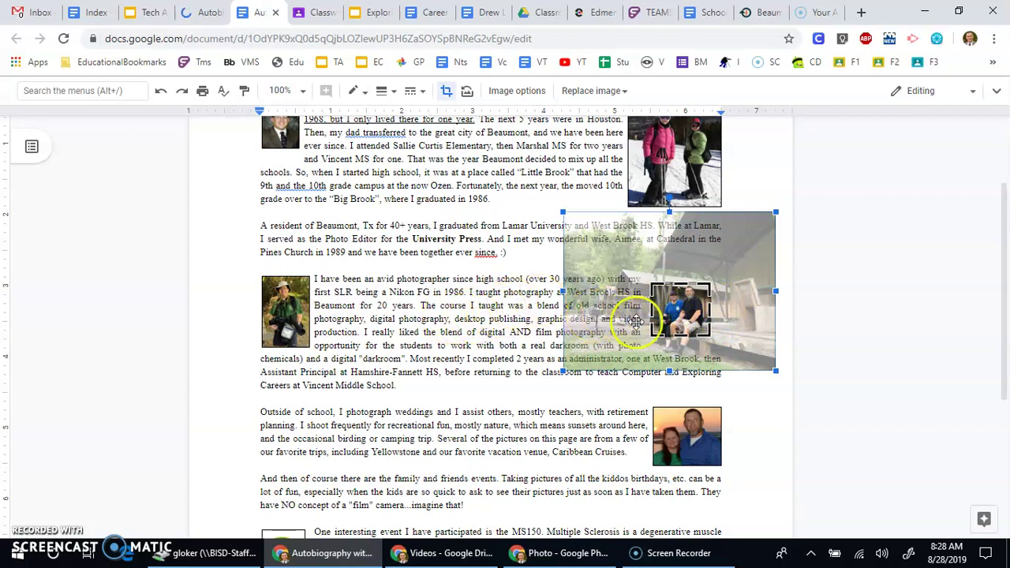
# Try showing the grill area inside the crop frame and enlarging the photo to about 2.2 inches wide, and undo both changes.
pyautogui.moveTo(676, 308); pyautogui.dragTo(752, 305)
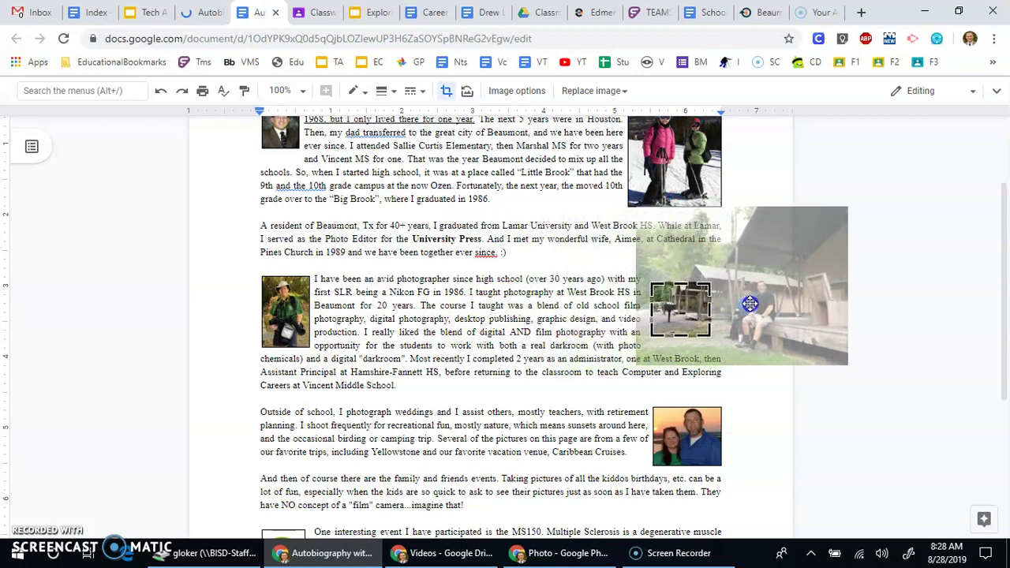
pyautogui.click(540, 342)
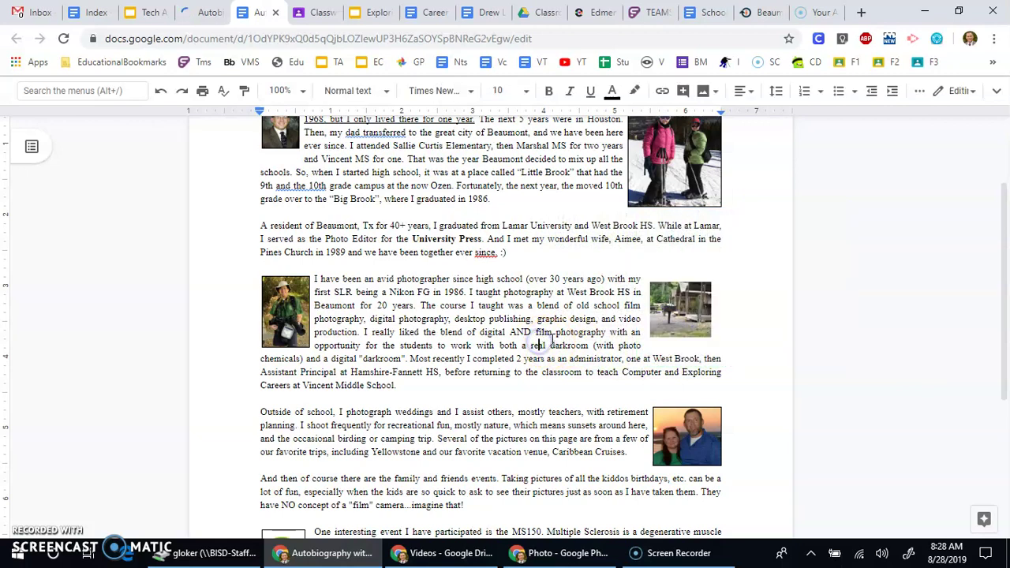
pyautogui.click(658, 335)
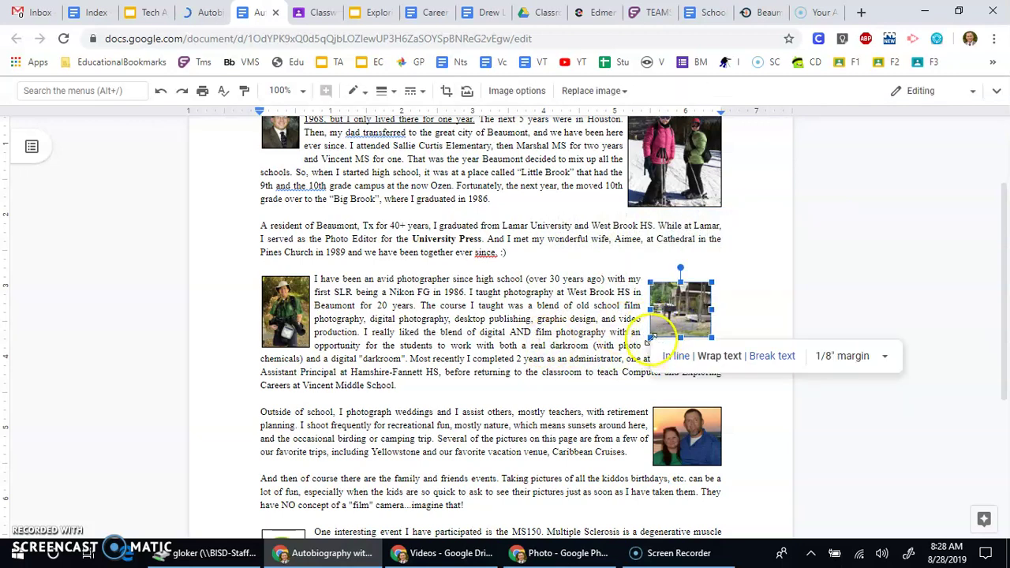
pyautogui.moveTo(650, 339); pyautogui.dragTo(559, 420)
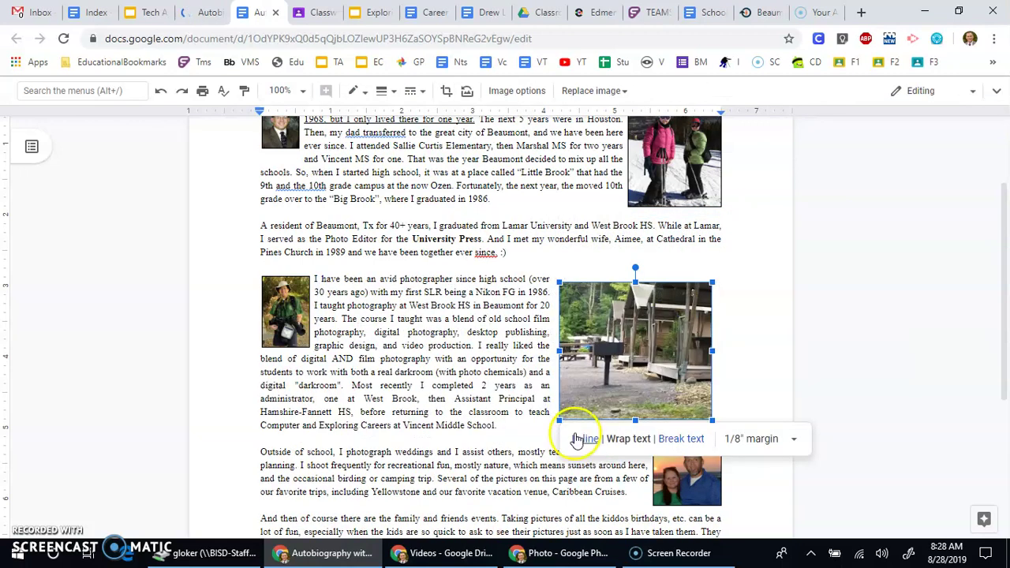
pyautogui.hotkey('ctrl', 'z')
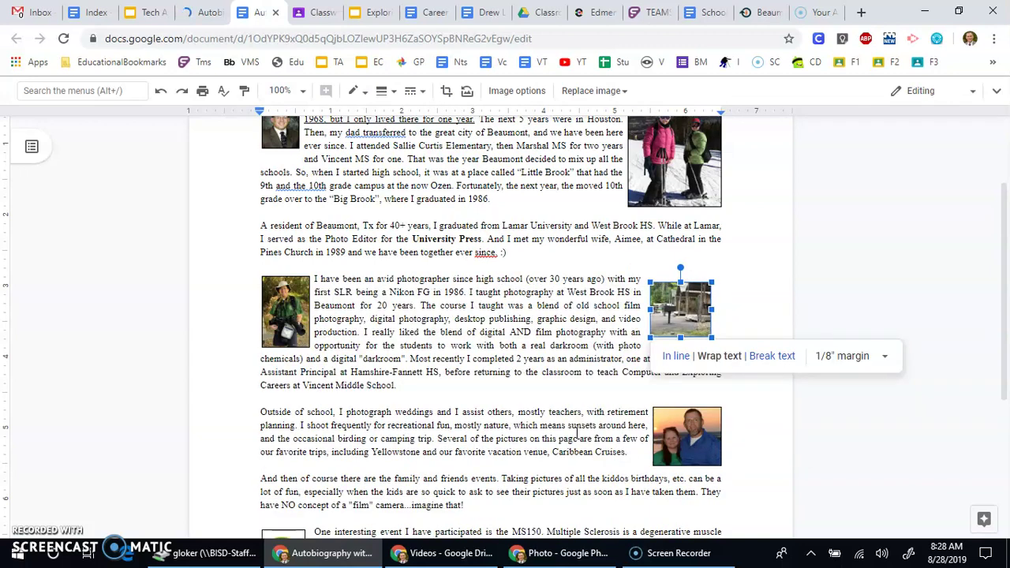
# Show the hidden parts of the cropped couple photo beside the "avid photographer" paragraph, leaving the crop as it is.
pyautogui.click(673, 310)
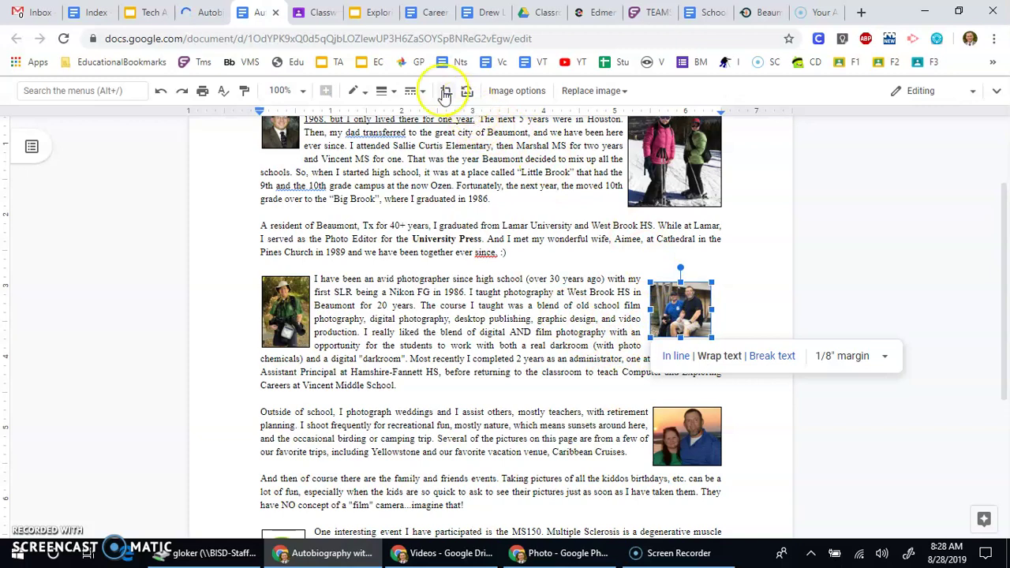
pyautogui.click(446, 93)
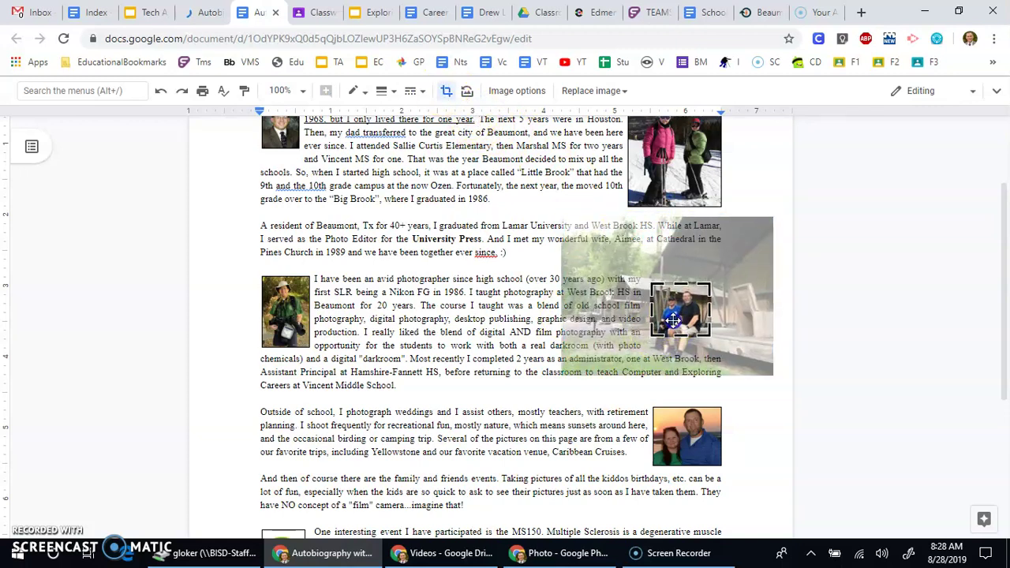
pyautogui.click(631, 321)
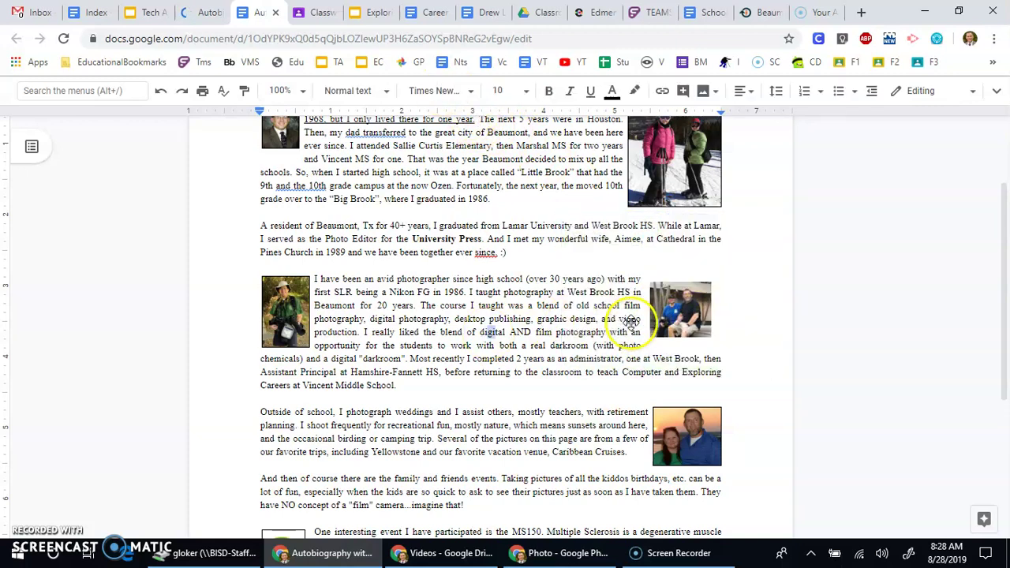
# Enlarge the couple photo to about 2.2 inches wide and shift it slightly up toward the right margin.
pyautogui.click(655, 330)
pyautogui.moveTo(648, 336); pyautogui.dragTo(562, 419)
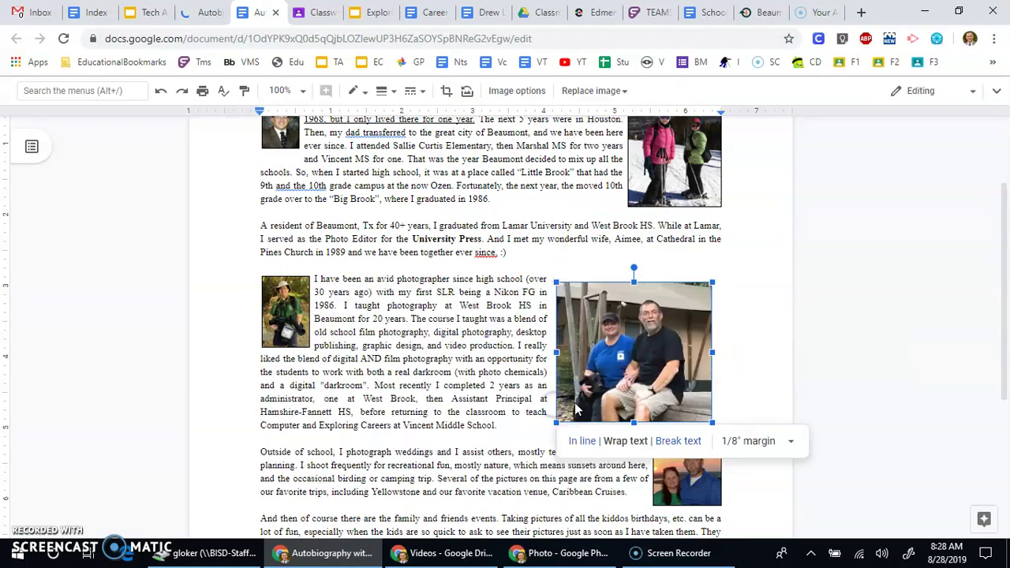
pyautogui.moveTo(598, 372); pyautogui.dragTo(605, 369)
pyautogui.moveTo(489, 341); pyautogui.dragTo(491, 337)
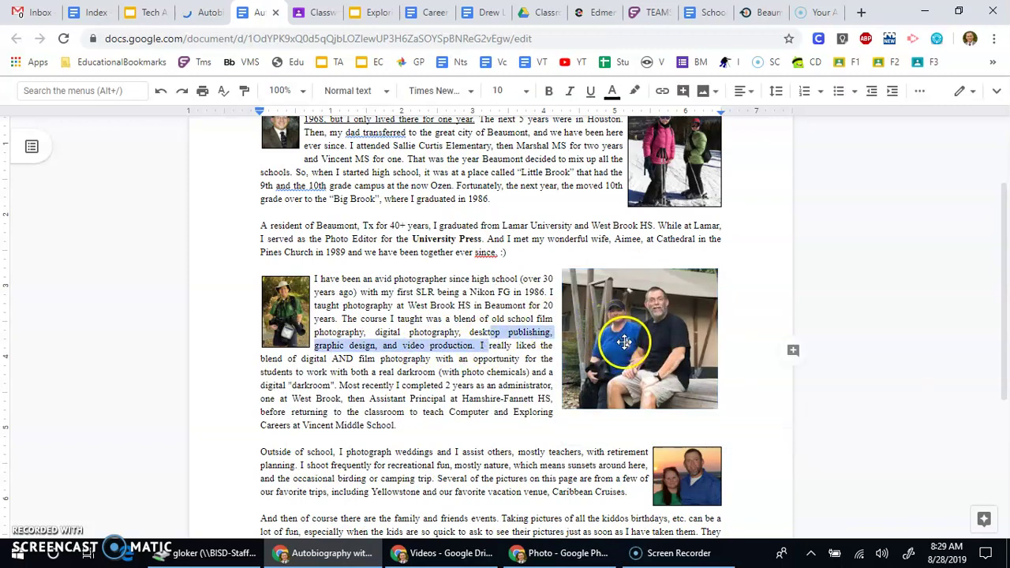
pyautogui.click(459, 378)
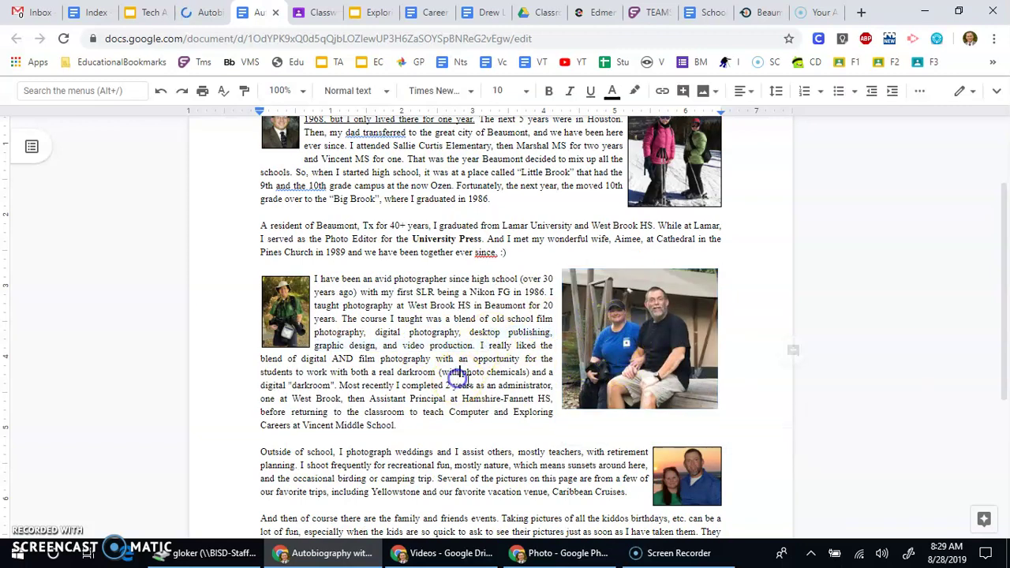
# Add a 1 pt black border around the couple photo.
pyautogui.click(606, 330)
pyautogui.click(384, 92)
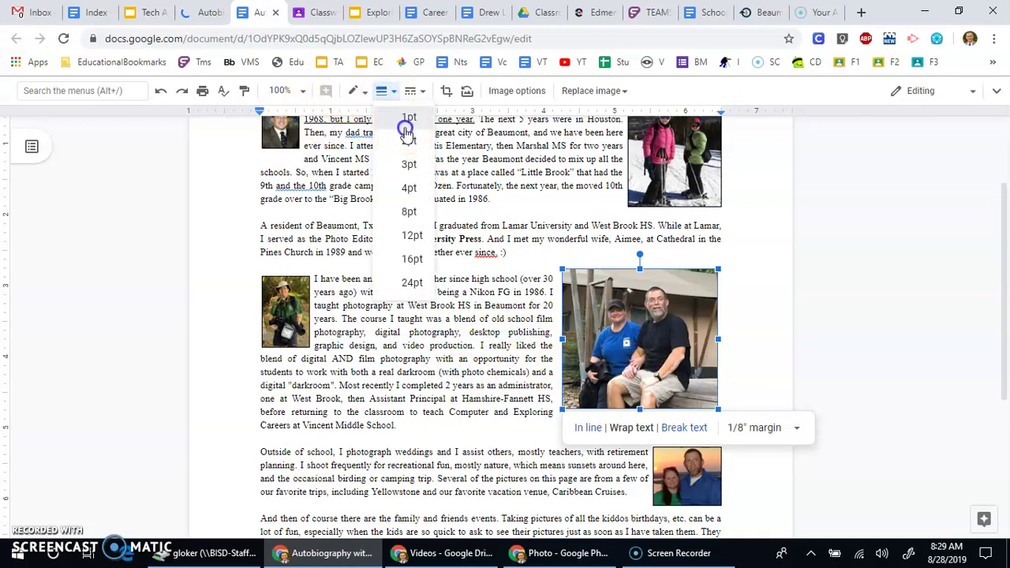
pyautogui.click(395, 141)
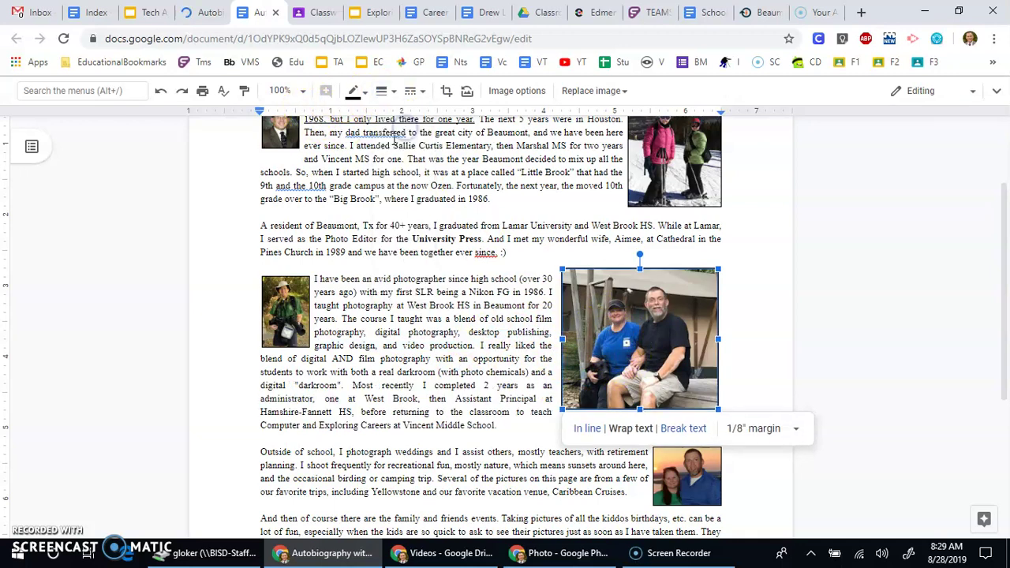
pyautogui.click(578, 391)
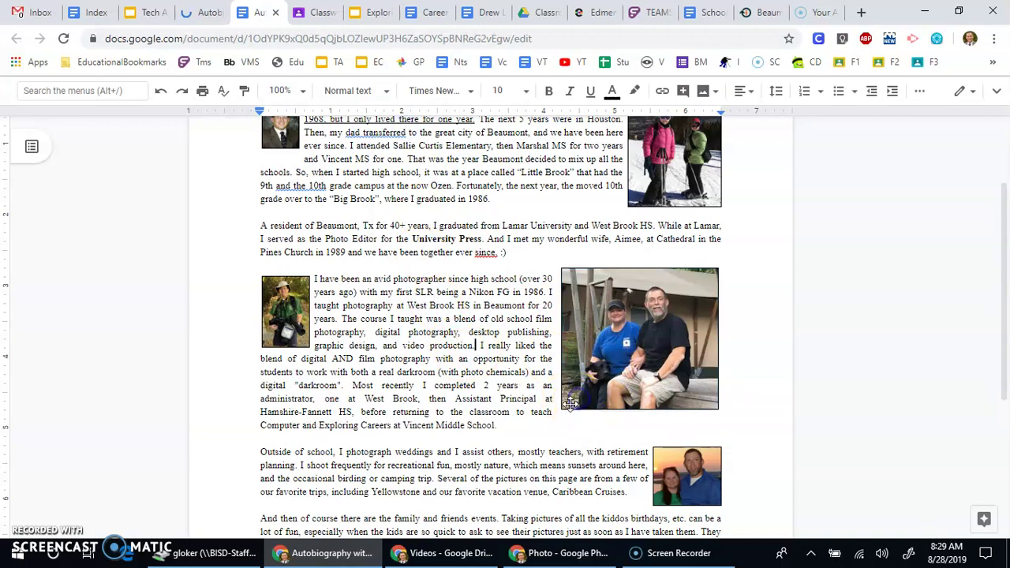
# Shrink the couple photo to about 1.1 inches wide, aligned with the right margin and the first line of the "avid photographer" paragraph.
pyautogui.click(570, 403)
pyautogui.moveTo(564, 408); pyautogui.dragTo(615, 365)
pyautogui.moveTo(654, 337); pyautogui.dragTo(655, 343)
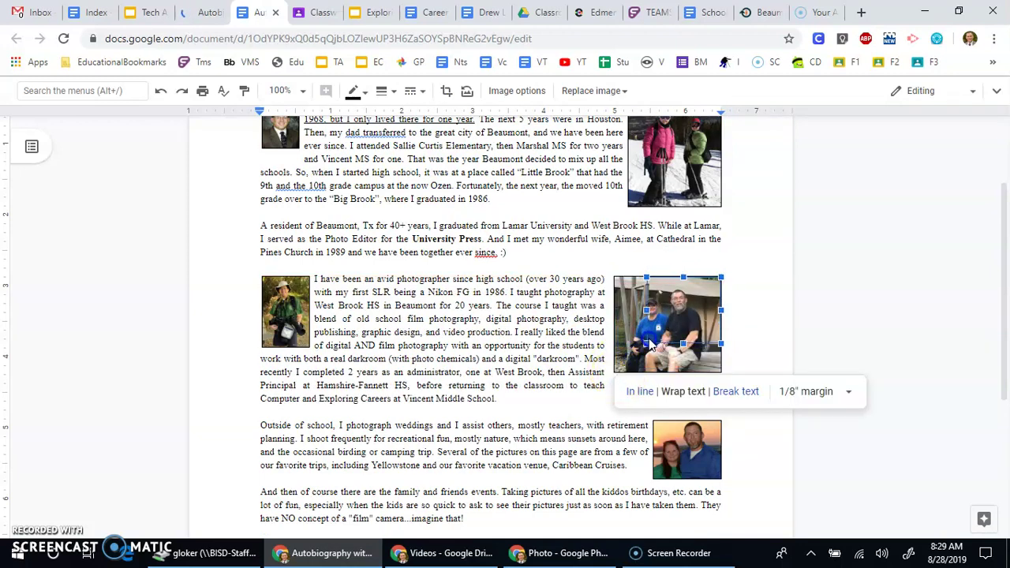
# Delete the photo of the man with the camera at the start of the "avid photographer" paragraph.
pyautogui.click(295, 316)
pyautogui.press('Delete')
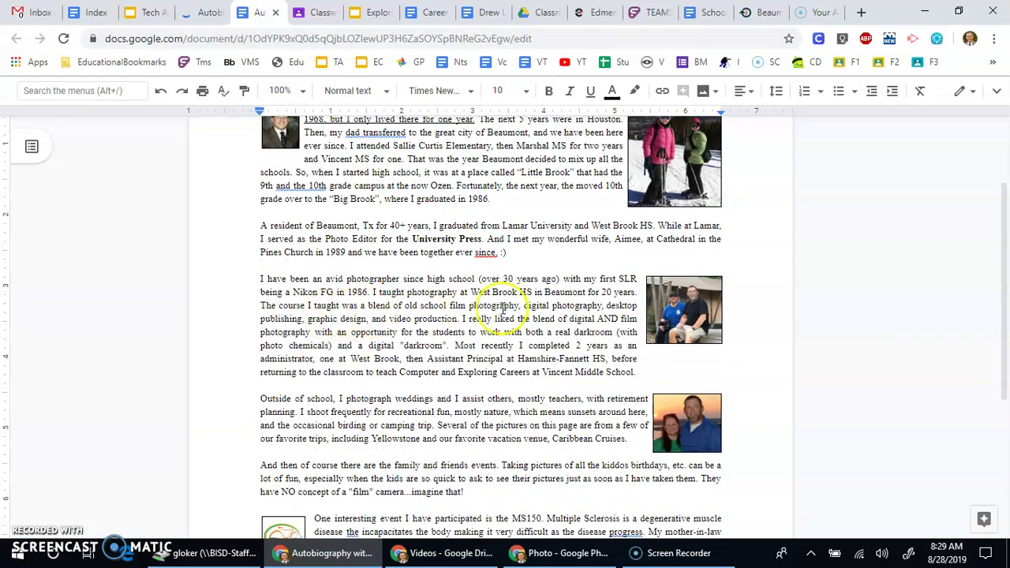
# Reduce the couple photo to about 1 inch wide, keeping its top-right corner in place.
pyautogui.click(679, 302)
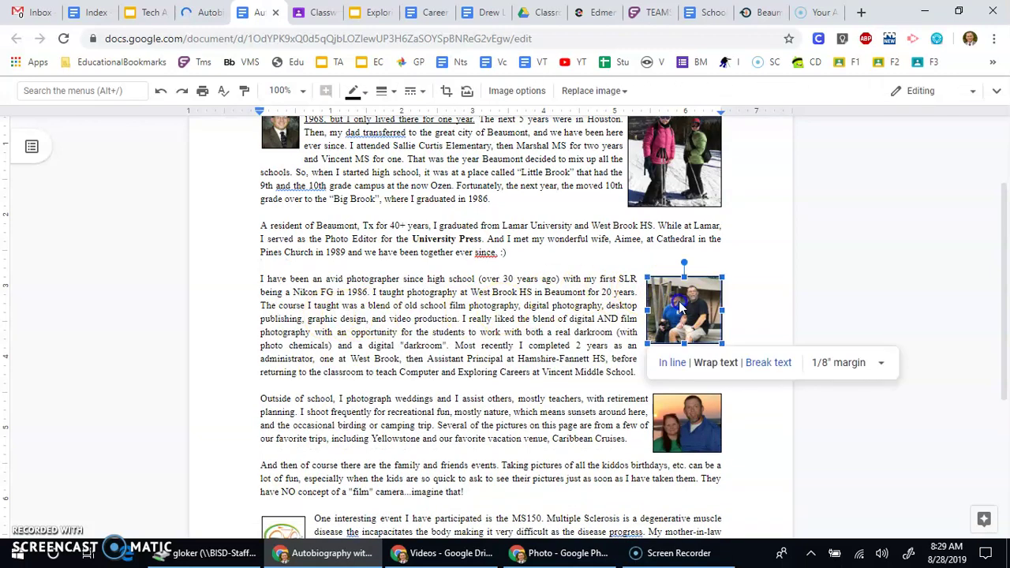
pyautogui.click(548, 348)
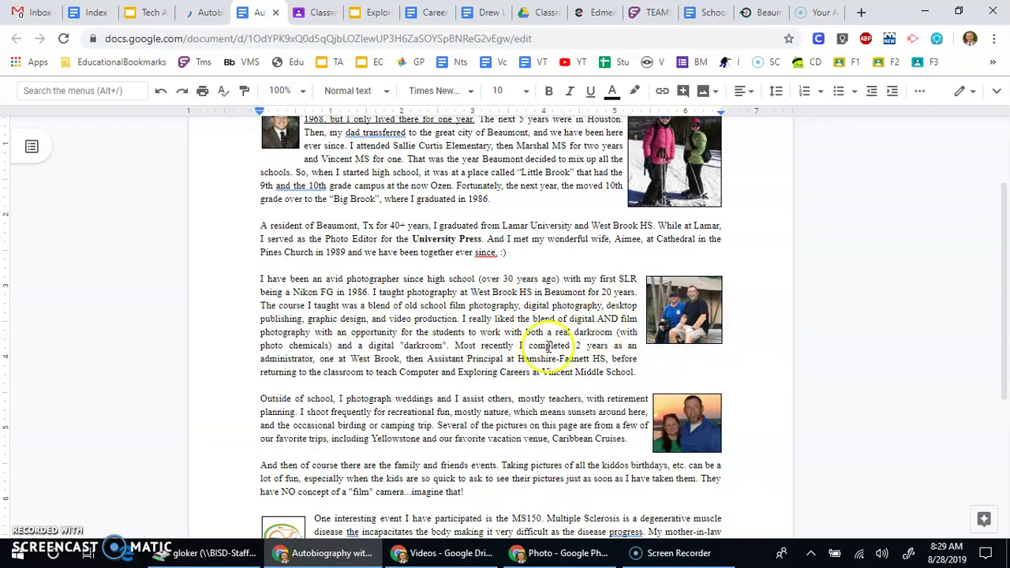
pyautogui.click(661, 327)
pyautogui.moveTo(654, 347); pyautogui.dragTo(677, 355)
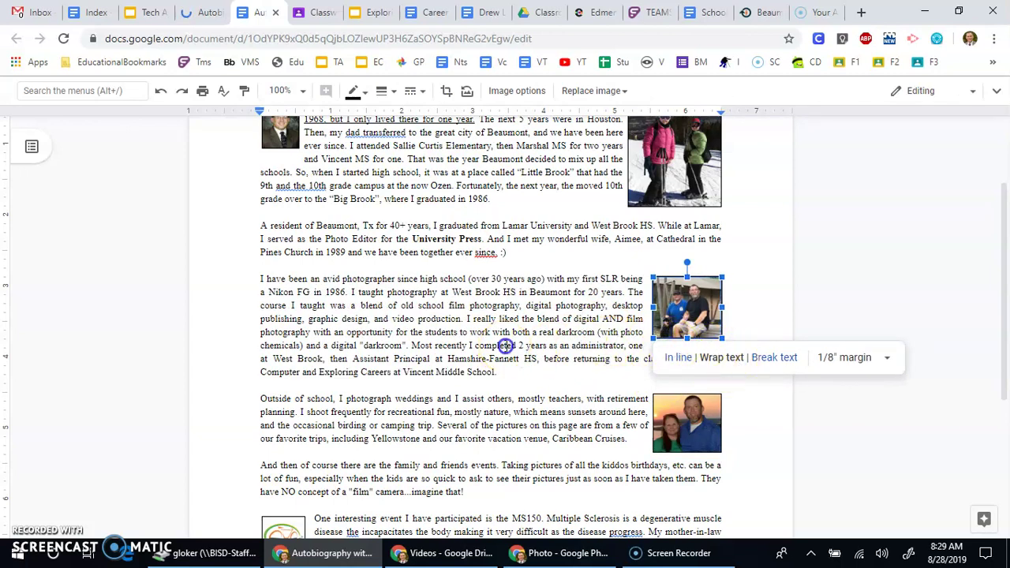
pyautogui.click(555, 362)
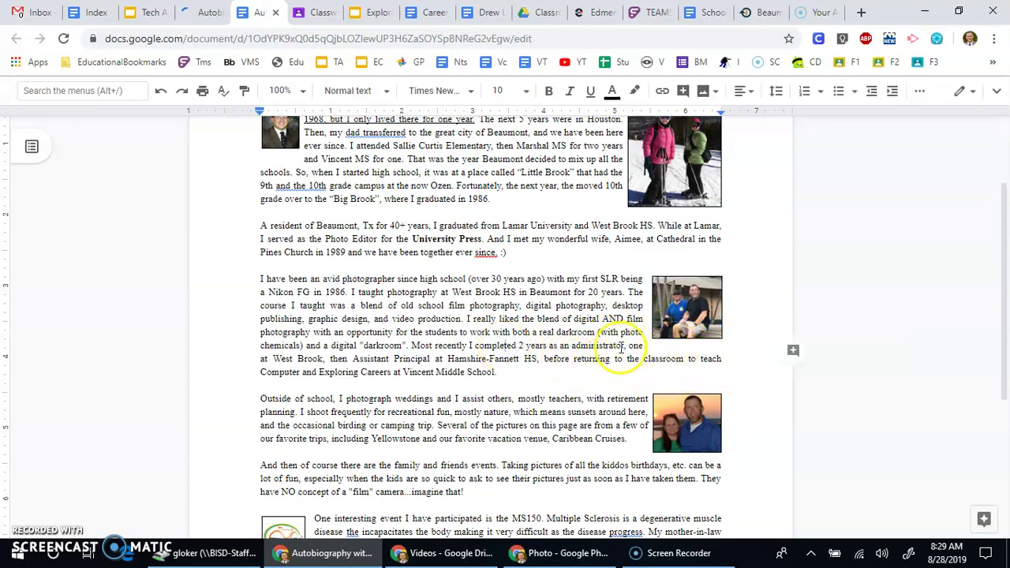
# Set the text-wrap margin around the couple photo to 1/16".
pyautogui.click(673, 319)
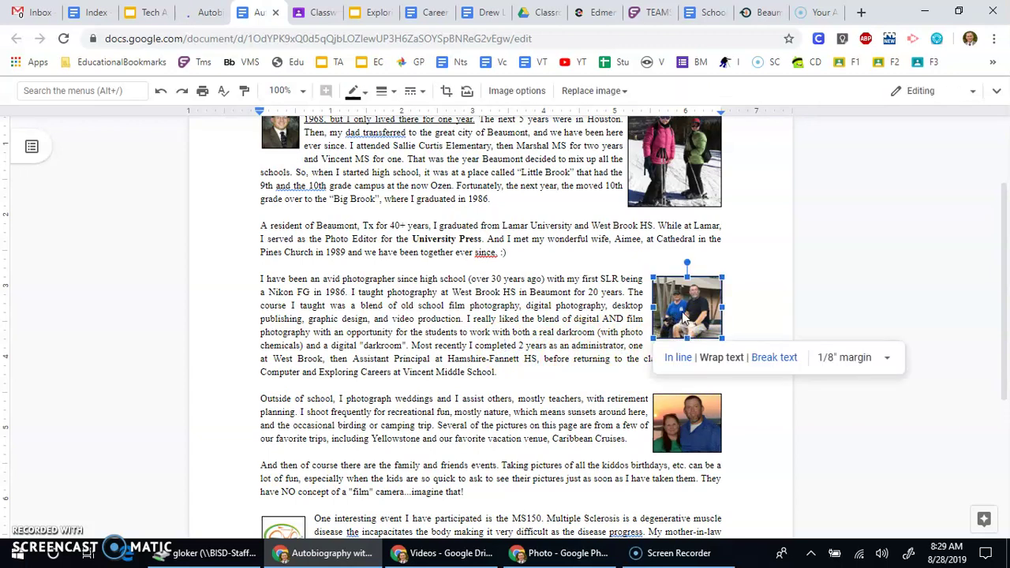
pyautogui.click(887, 358)
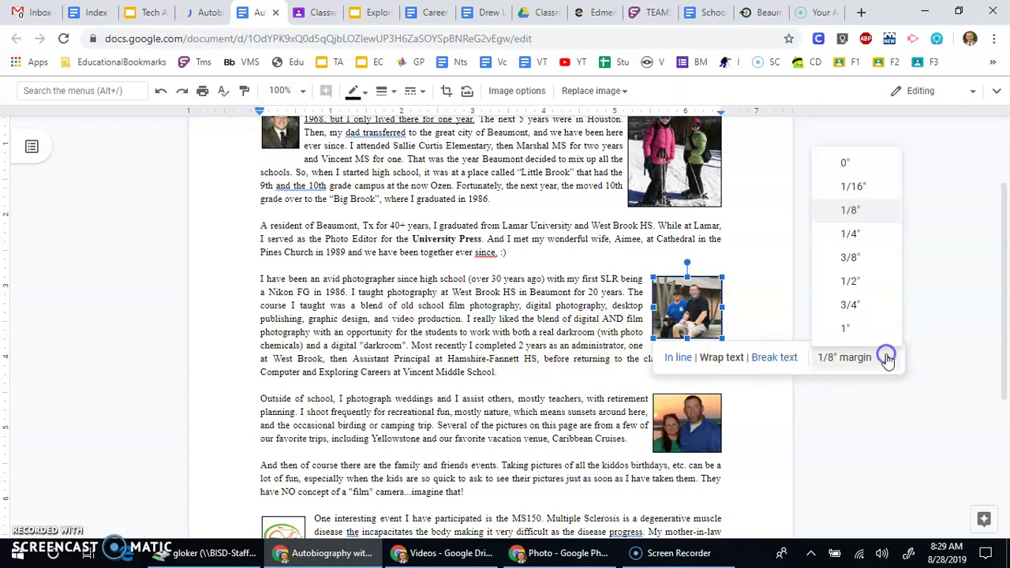
pyautogui.click(874, 188)
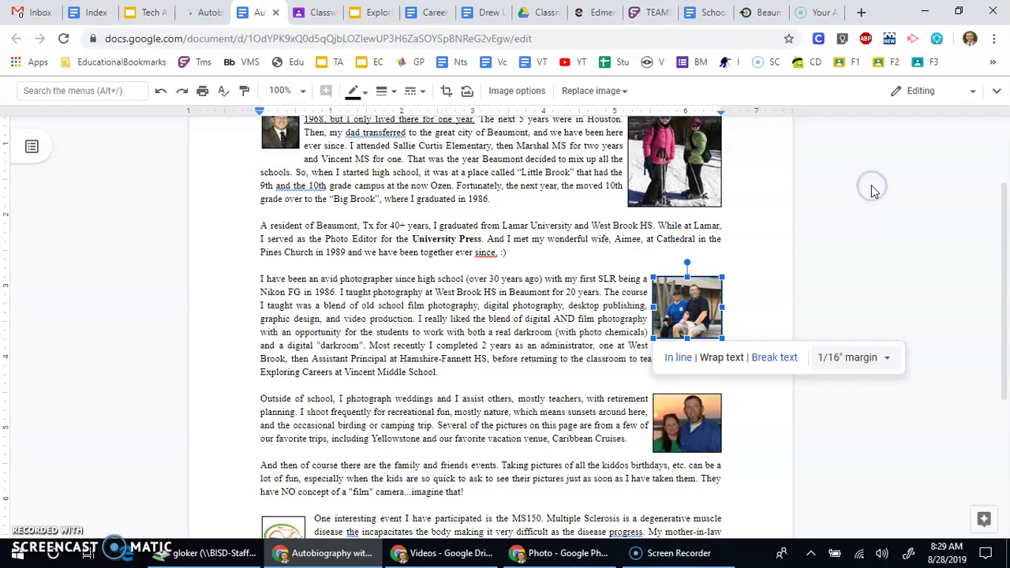
pyautogui.click(557, 320)
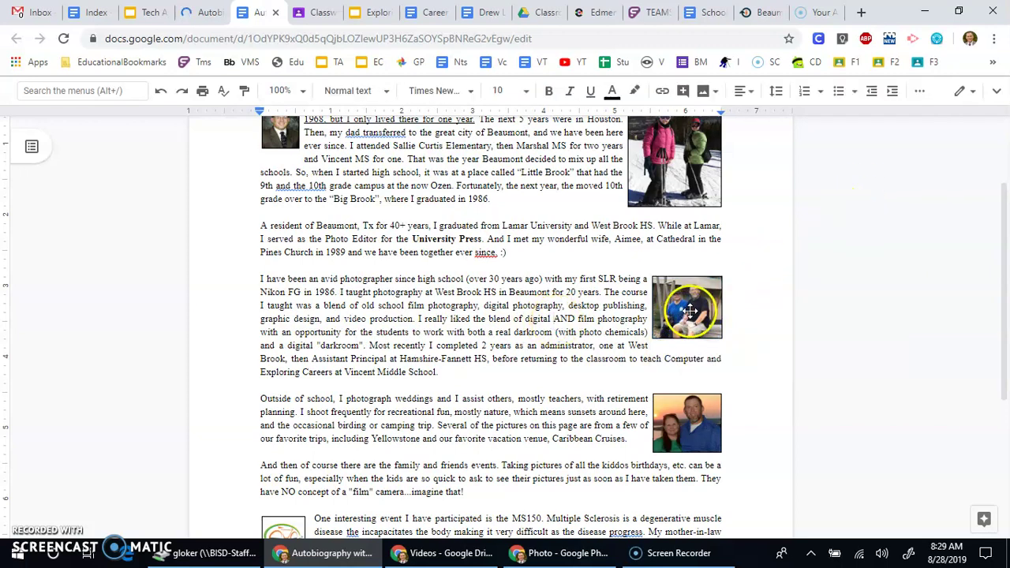
# Try a 0" text-wrap margin around the couple photo, and return it to 1/16".
pyautogui.click(693, 309)
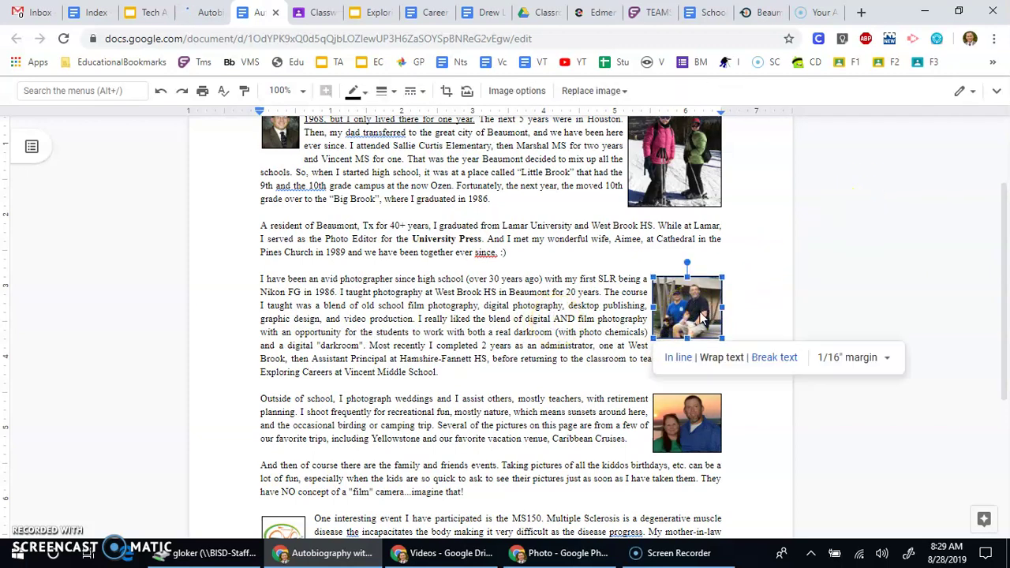
pyautogui.click(884, 361)
pyautogui.click(844, 163)
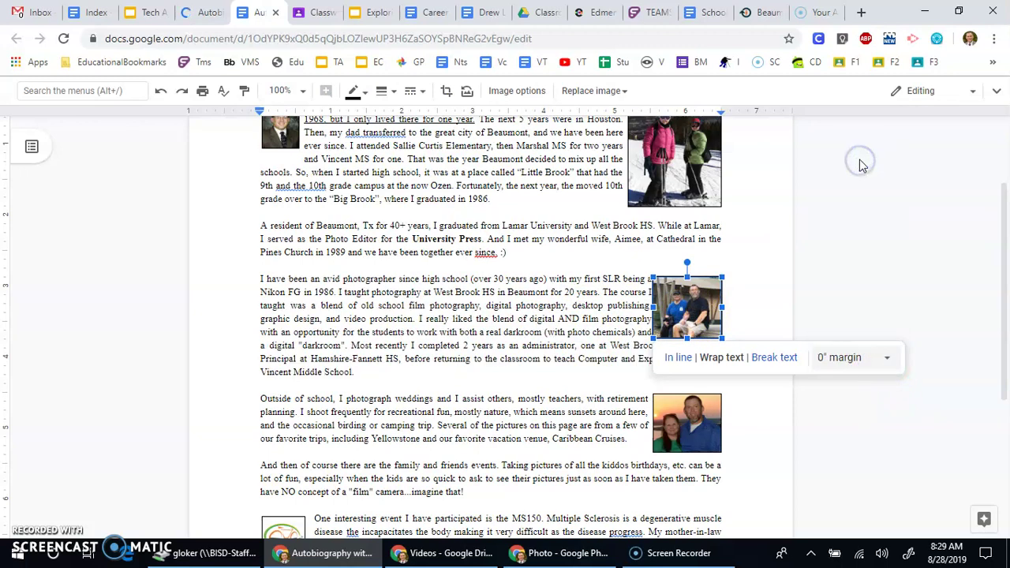
pyautogui.click(588, 282)
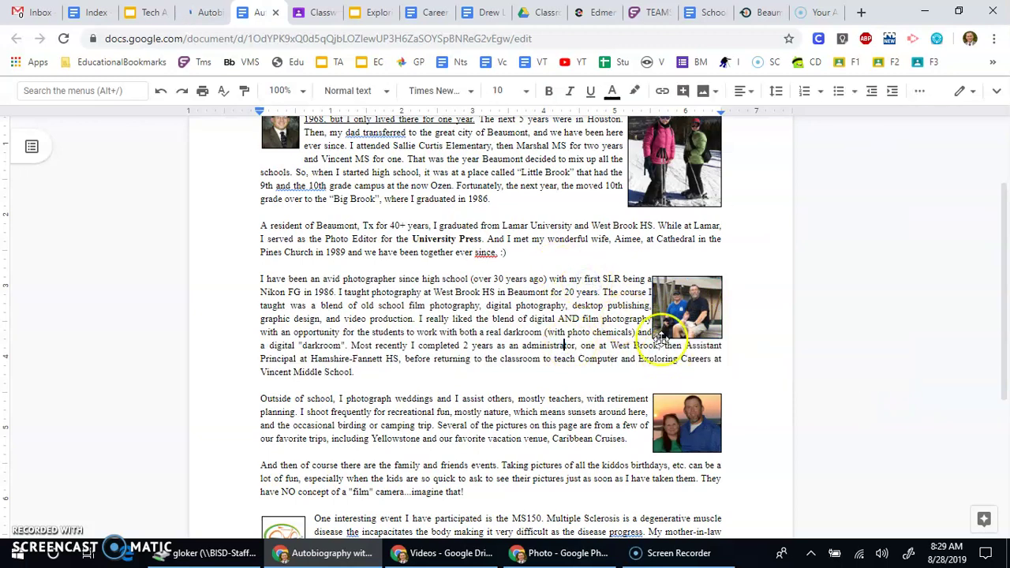
pyautogui.click(686, 310)
pyautogui.click(874, 359)
pyautogui.click(864, 189)
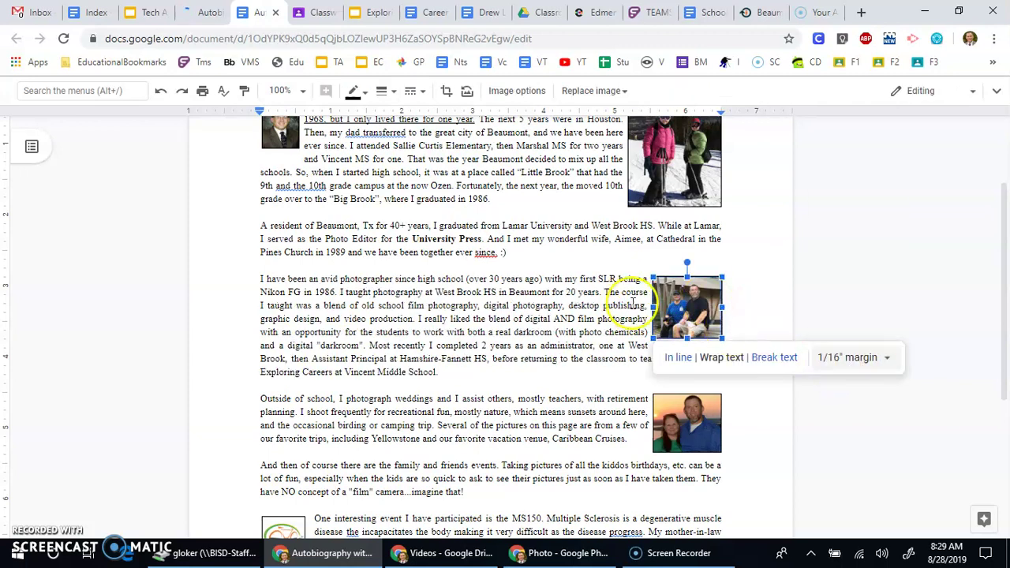
pyautogui.click(653, 345)
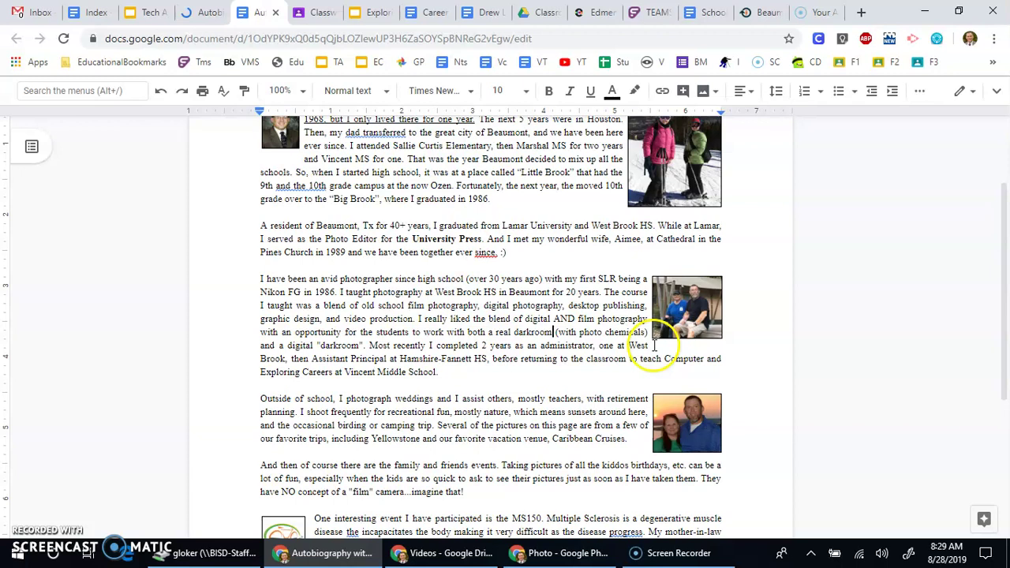
# Shrink the couple photo to about 0.9 inches wide, so the text below it runs the full line width.
pyautogui.click(658, 337)
pyautogui.moveTo(655, 337); pyautogui.dragTo(662, 332)
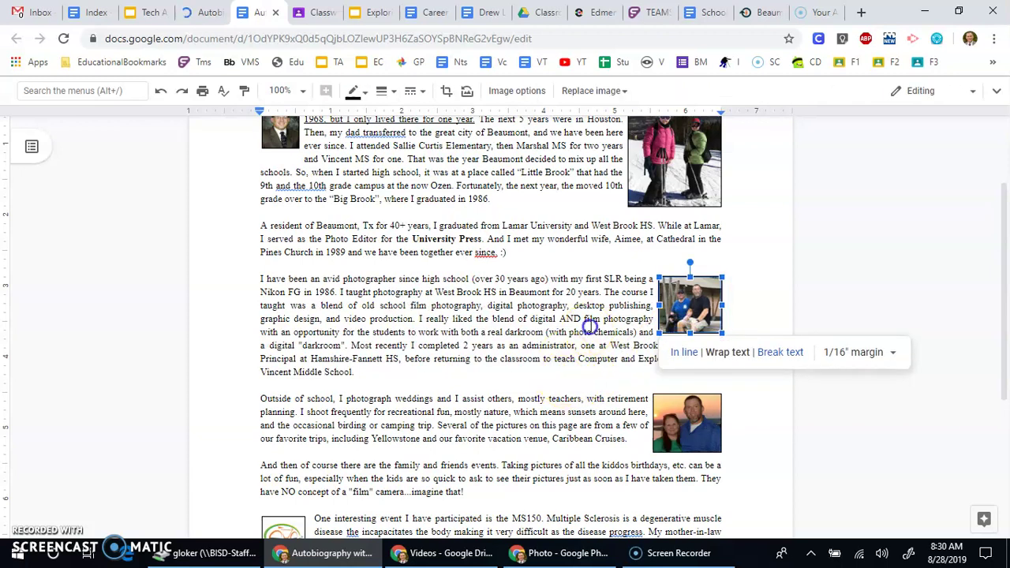
pyautogui.click(651, 381)
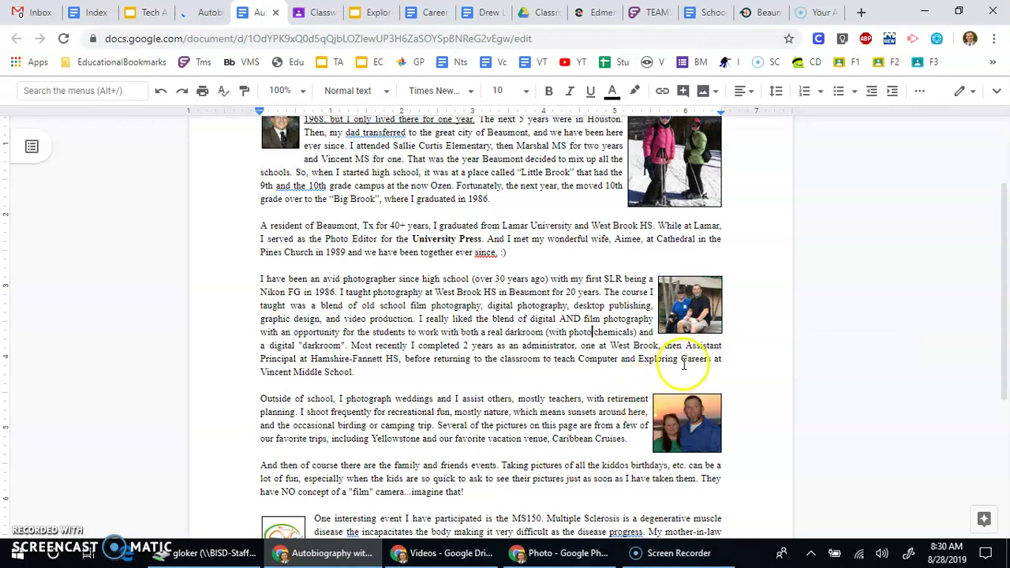